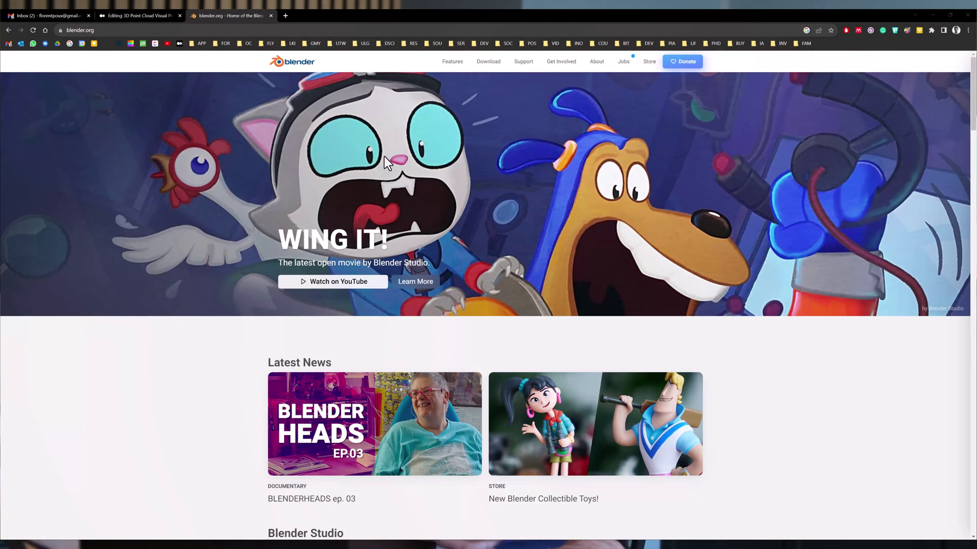
Open the Download page of the Blender website
{"action": "left_click", "coordinate": [487, 64]}
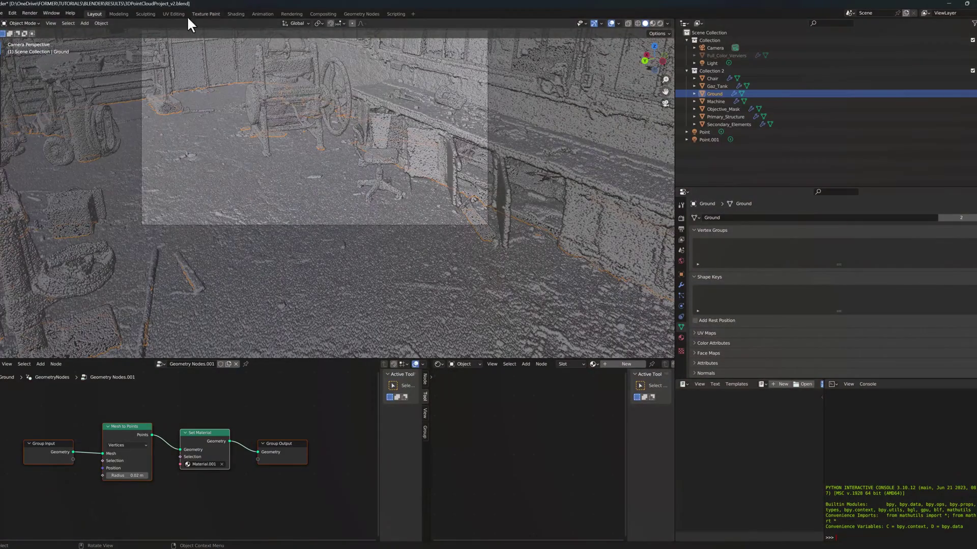
In Blender, render a still image of the point cloud scene and select the Camera object
{"action": "left_click", "coordinate": [29, 13]}
{"action": "left_click", "coordinate": [38, 21]}
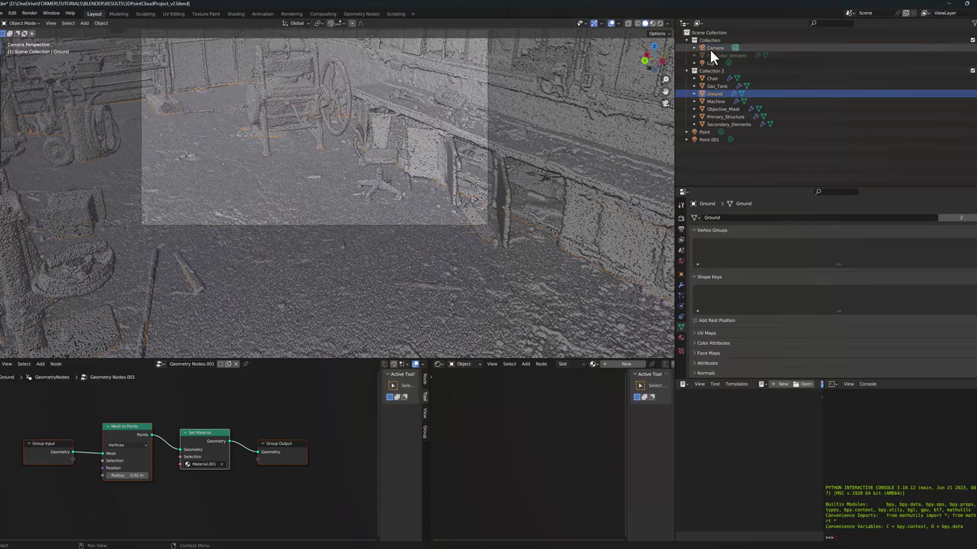
{"action": "left_click", "coordinate": [712, 48]}
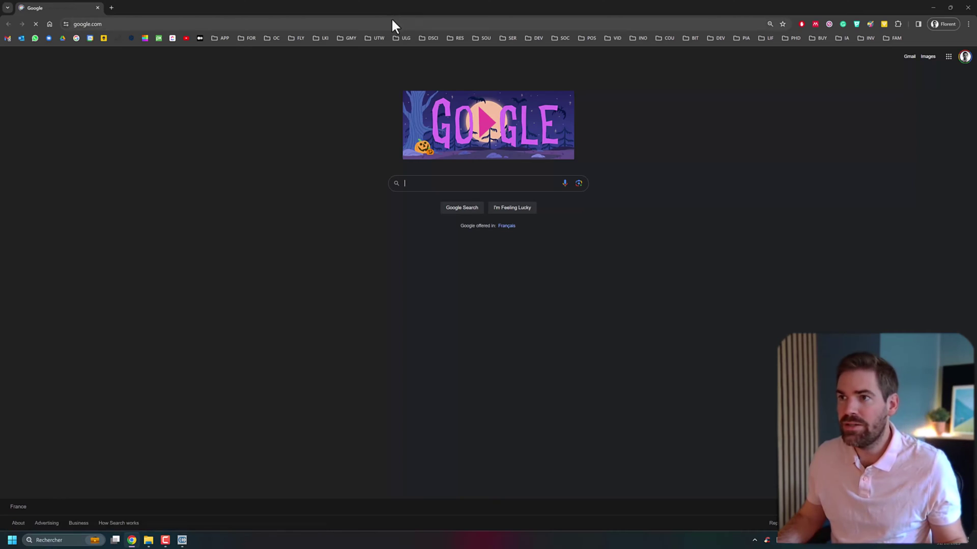
Go to blender.org in the web browser and open the site's Download page
{"action": "left_click", "coordinate": [390, 24]}
{"action": "type", "text": "blender;"}
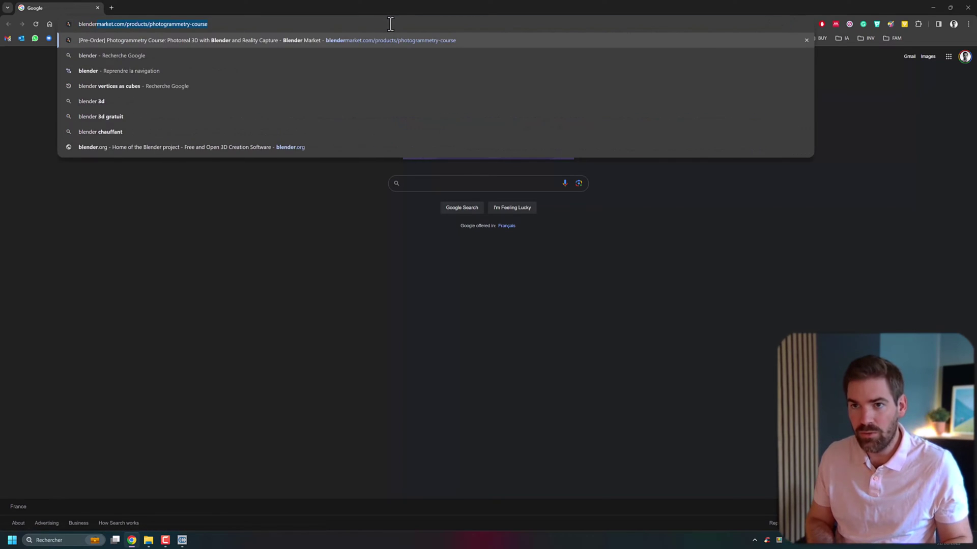
{"action": "key", "text": "BackSpace"}
{"action": "type", "text": ";"}
{"action": "key", "text": "BackSpace"}
{"action": "type", "text": ".org"}
{"action": "key", "text": "Return"}
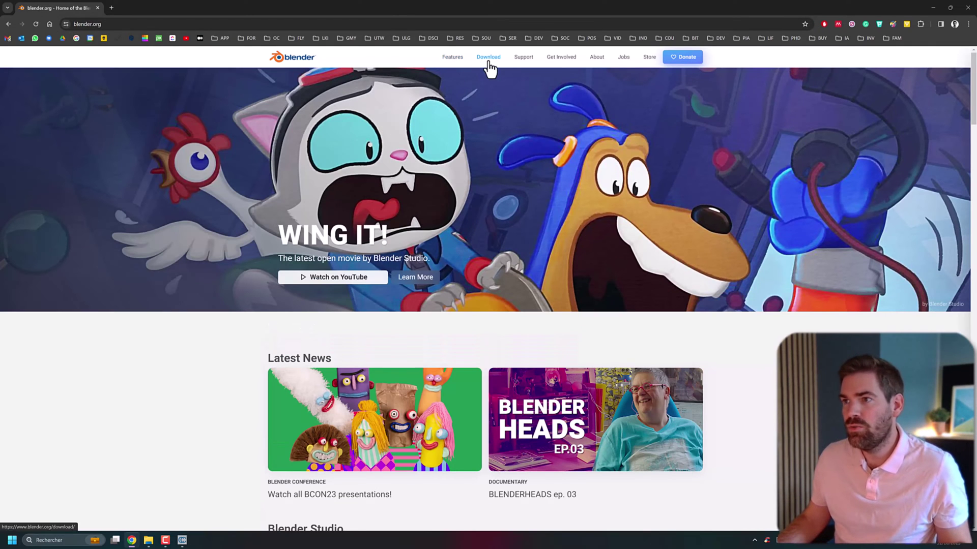
{"action": "left_click", "coordinate": [487, 60]}
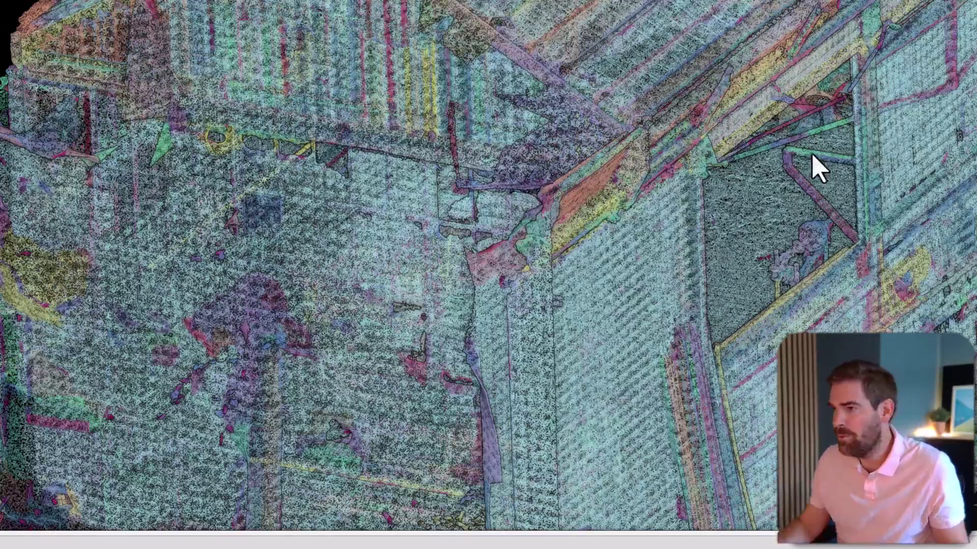
Examine the Full_Color_Verviers point cloud in CloudCompare from several angles, from the roof and walls to the interior
{"action": "scroll", "coordinate": [812, 157], "scroll_direction": "up", "scroll_amount": 10}
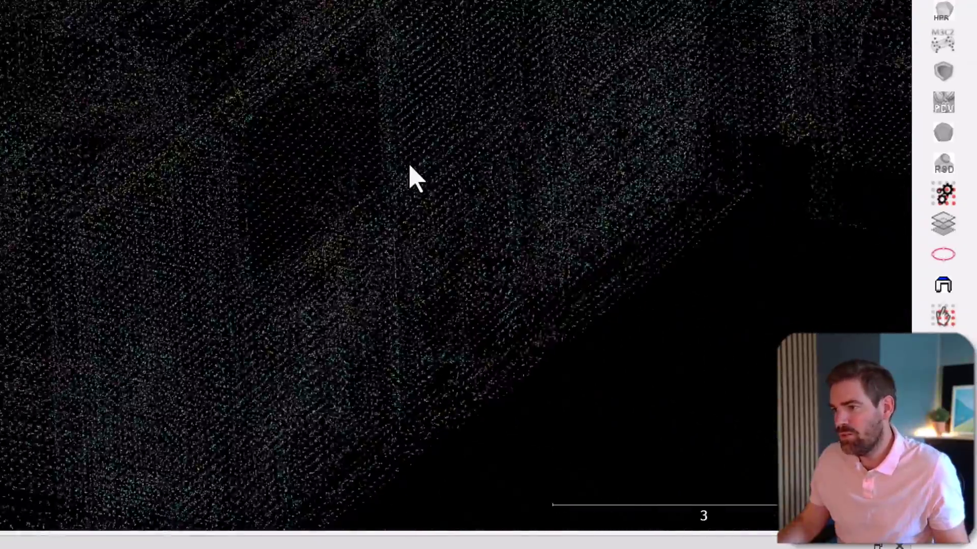
{"action": "scroll", "coordinate": [413, 179], "scroll_direction": "down", "scroll_amount": 10}
{"action": "left_click_drag", "start_coordinate": [414, 185], "coordinate": [310, 345]}
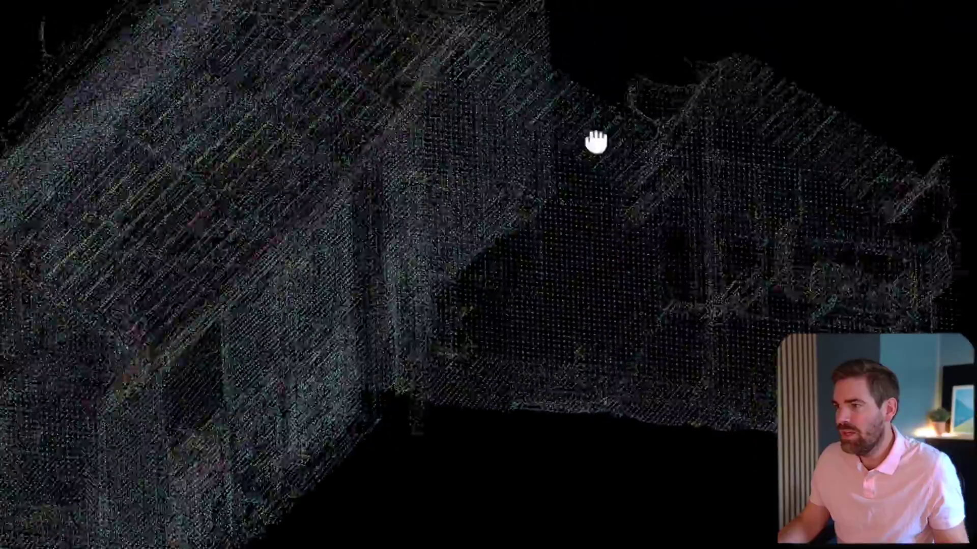
{"action": "scroll", "coordinate": [596, 142], "scroll_direction": "down", "scroll_amount": 8}
{"action": "scroll", "coordinate": [471, 212], "scroll_direction": "up", "scroll_amount": 5}
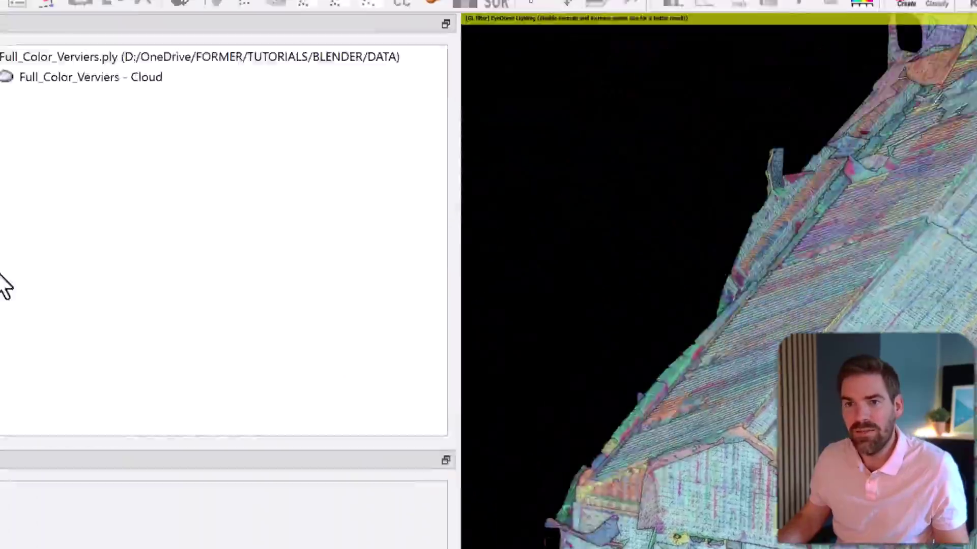
{"action": "left_click", "coordinate": [30, 289]}
{"action": "left_click", "coordinate": [77, 251]}
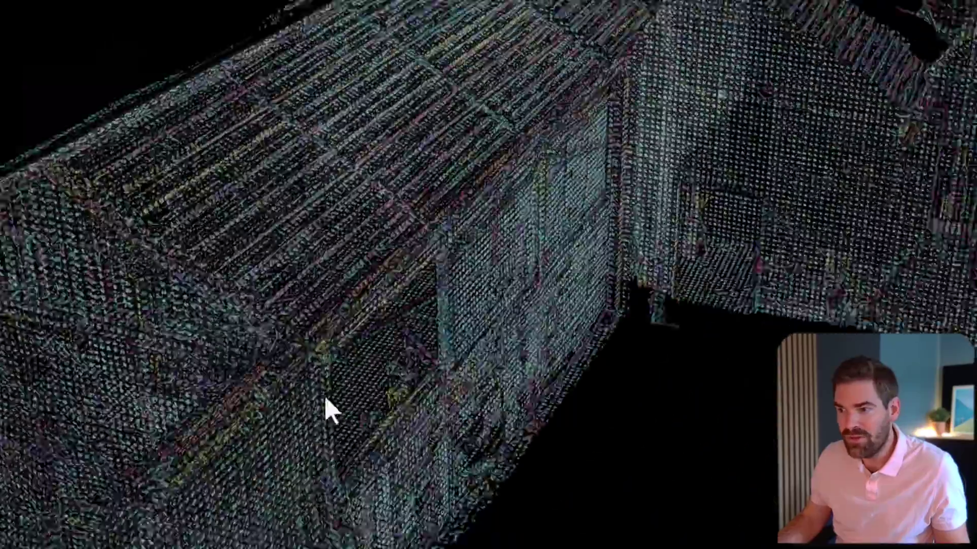
{"action": "scroll", "coordinate": [403, 281], "scroll_direction": "up", "scroll_amount": 5}
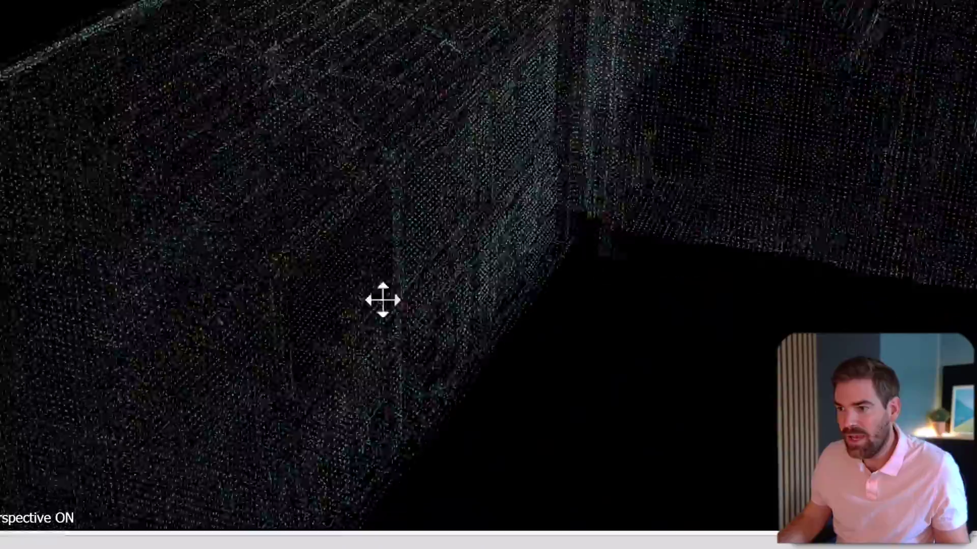
{"action": "scroll", "coordinate": [629, 105], "scroll_direction": "up", "scroll_amount": 5}
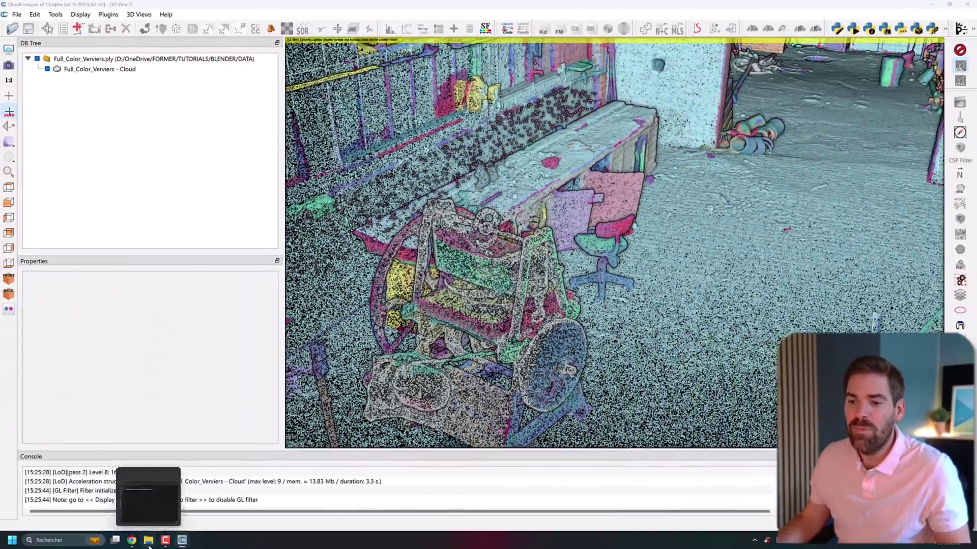
In File Explorer, check the DATA folder's subfolder of separate PLY clouds and return to select Full_Color_Verviers.ply
{"action": "left_click", "coordinate": [148, 540]}
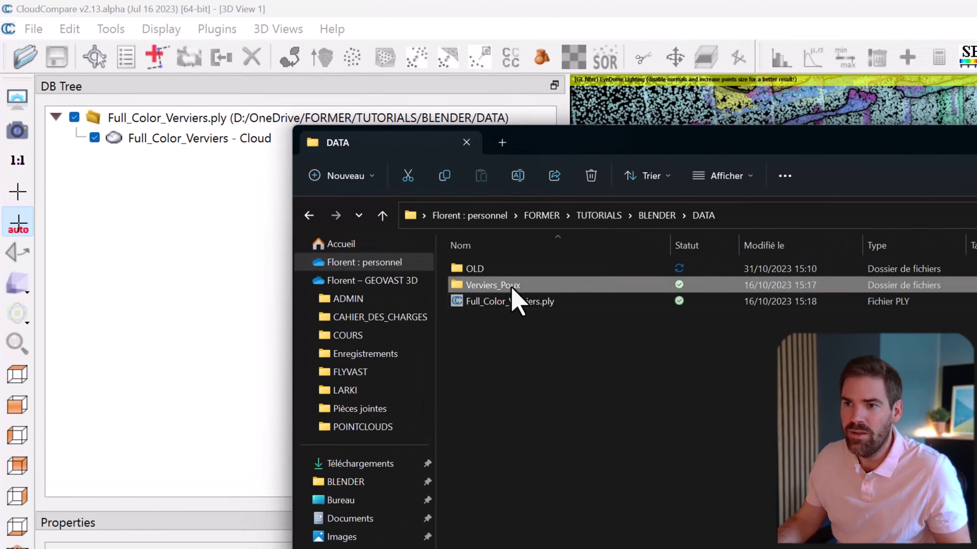
{"action": "double_click", "coordinate": [249, 143]}
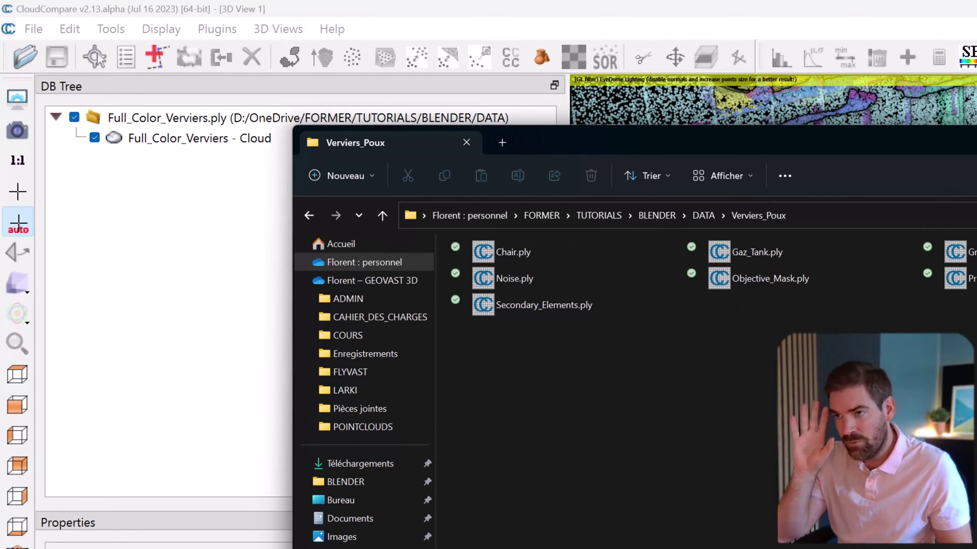
{"action": "left_click", "coordinate": [703, 215]}
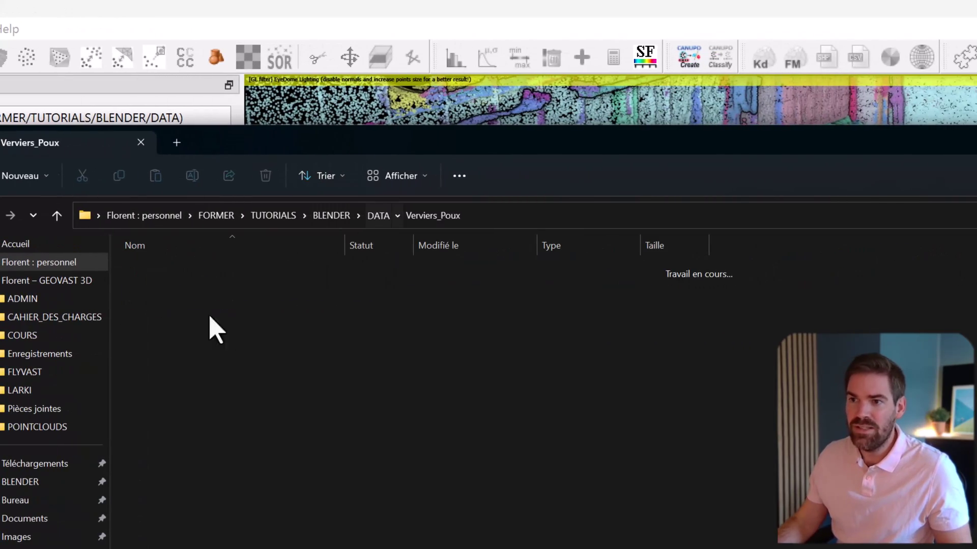
{"action": "left_click", "coordinate": [173, 303]}
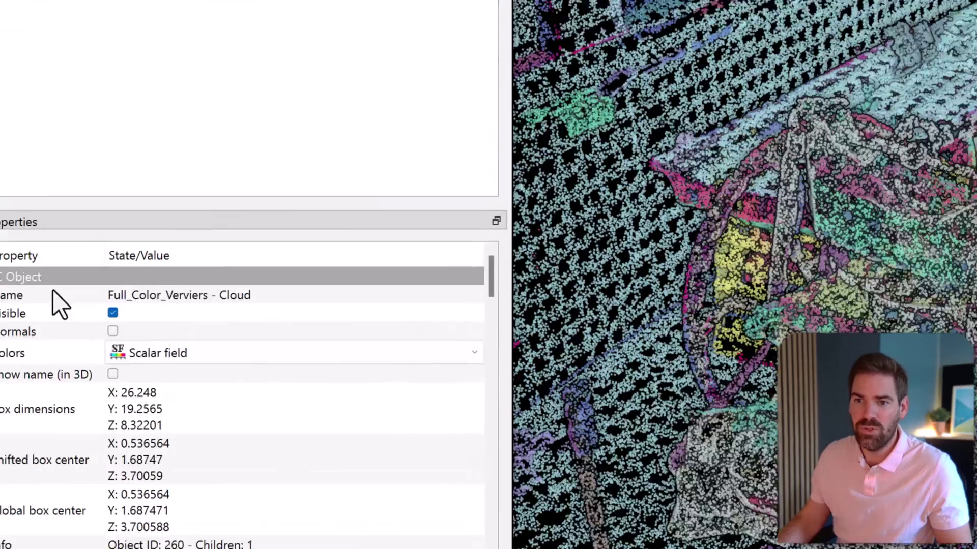
Change the colour display of the Full_Color_Verviers cloud in CloudCompare and inspect its points from another angle
{"action": "left_click", "coordinate": [197, 285]}
{"action": "left_click", "coordinate": [191, 323]}
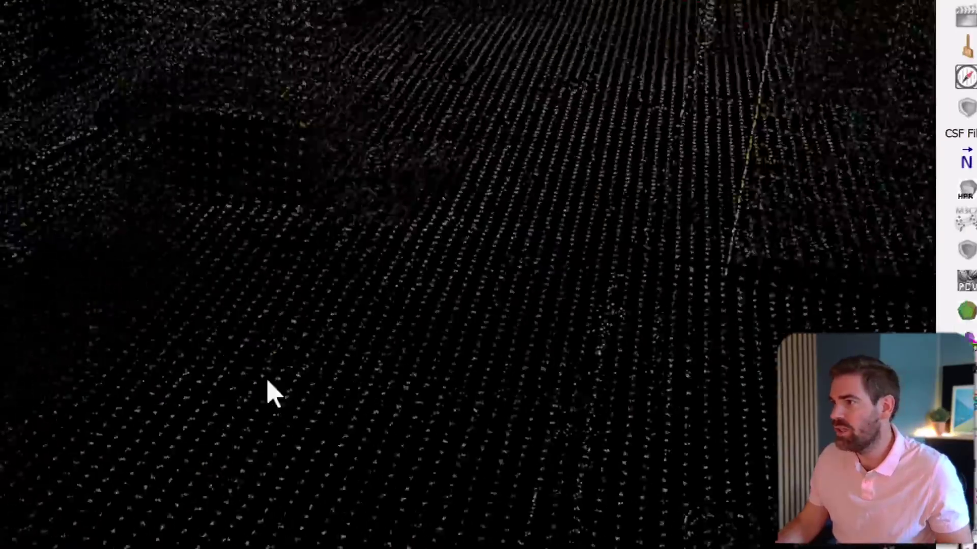
{"action": "left_click_drag", "start_coordinate": [266, 392], "coordinate": [651, 372]}
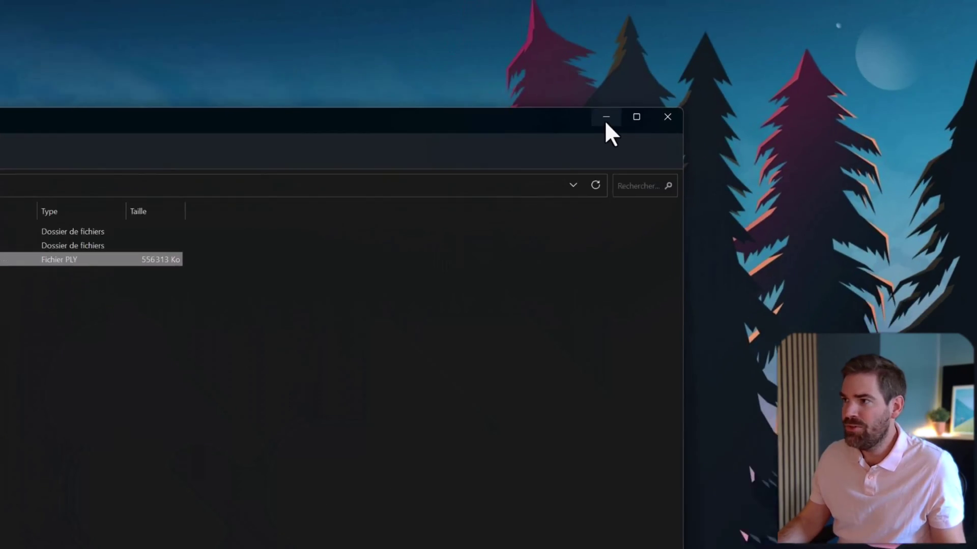
Minimise File Explorer and launch Blender 3.6
{"action": "left_click", "coordinate": [616, 113]}
{"action": "key", "text": "super"}
{"action": "type", "text": "Blender 3.6"}
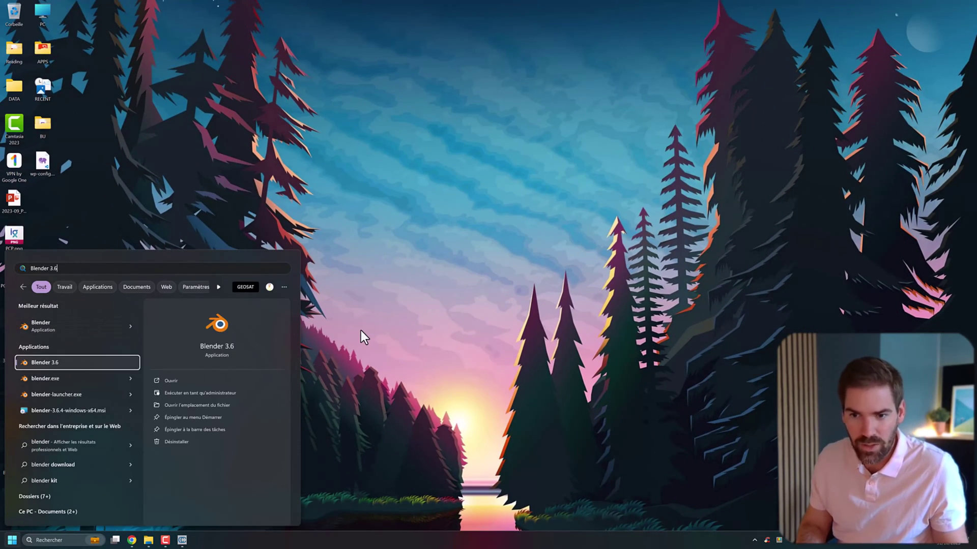
{"action": "key", "text": "Return"}
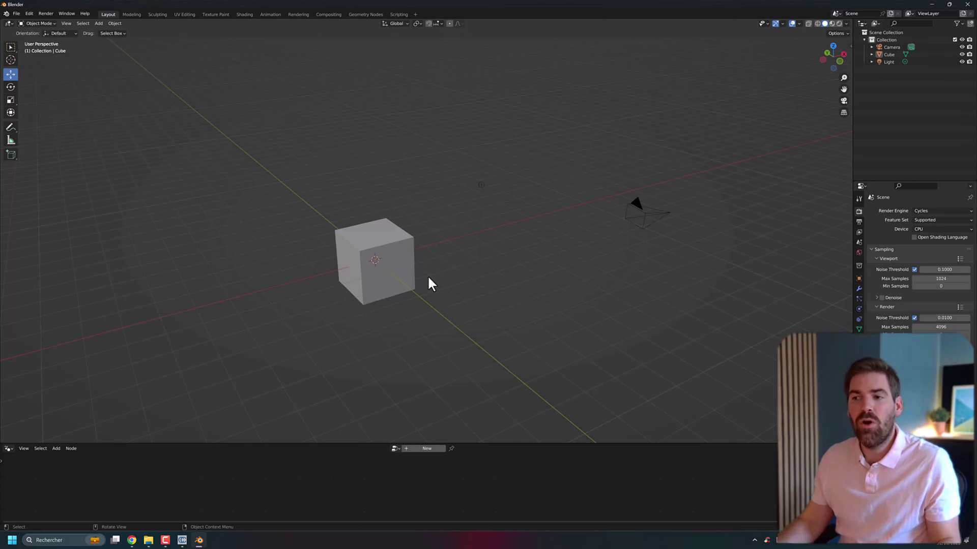
Delete the default cube from the new scene
{"action": "middle_click_drag", "start_coordinate": [429, 282], "coordinate": [401, 323]}
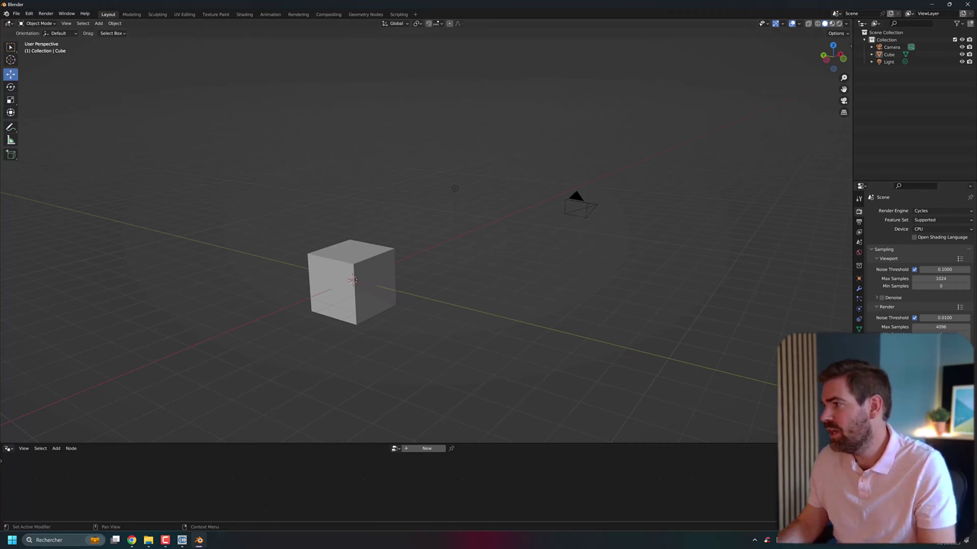
{"action": "middle_click_drag", "start_coordinate": [486, 370], "coordinate": [401, 337]}
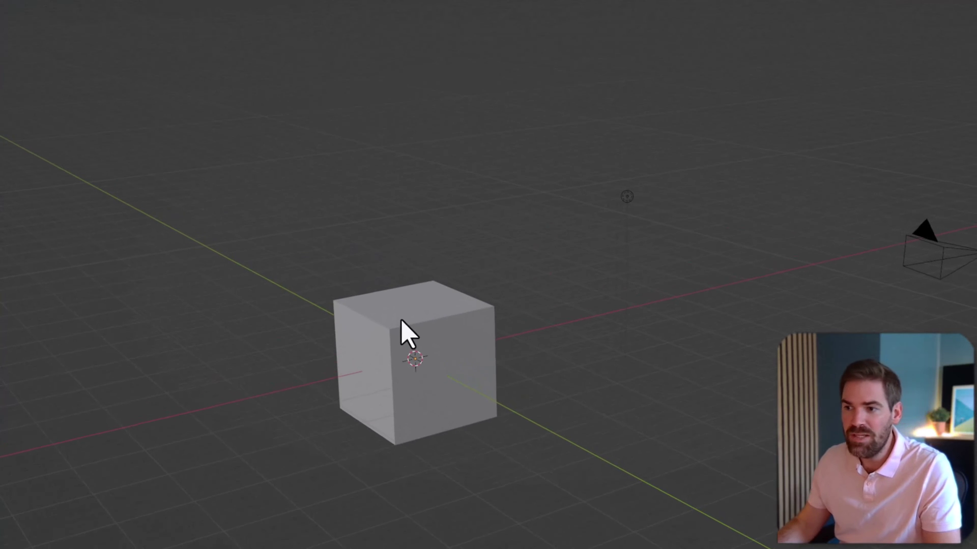
{"action": "left_click", "coordinate": [402, 321]}
{"action": "key", "text": "Delete"}
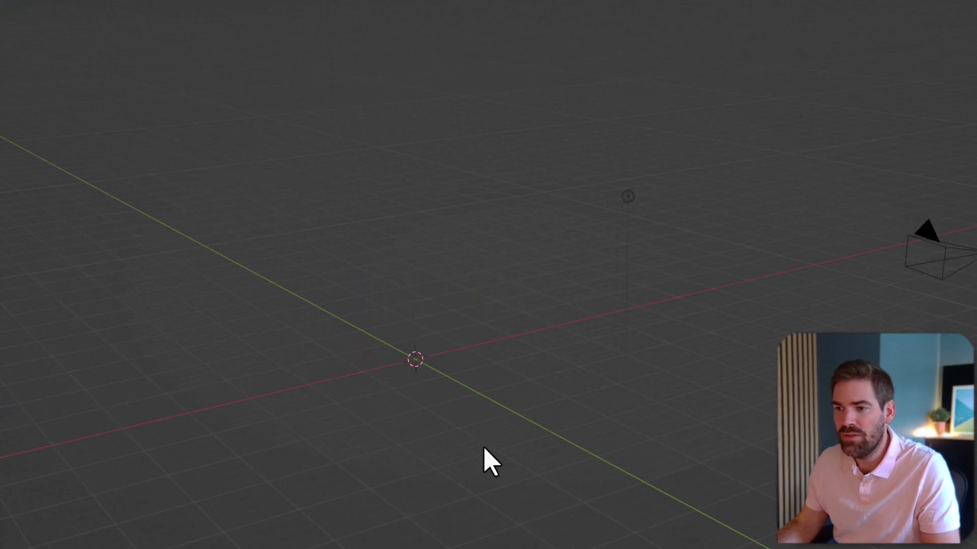
Import Full_Color_Verviers.ply from the BLENDER\DATA folder with the experimental Stanford PLY importer, keeping the default import options
{"action": "middle_click_drag", "start_coordinate": [375, 297], "coordinate": [116, 208]}
{"action": "left_click", "coordinate": [32, 27]}
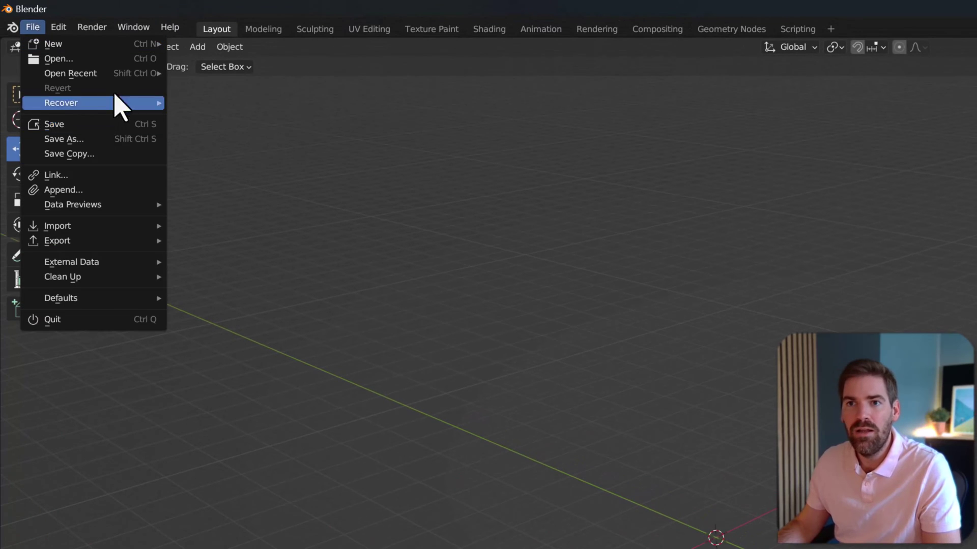
{"action": "left_click", "coordinate": [41, 27]}
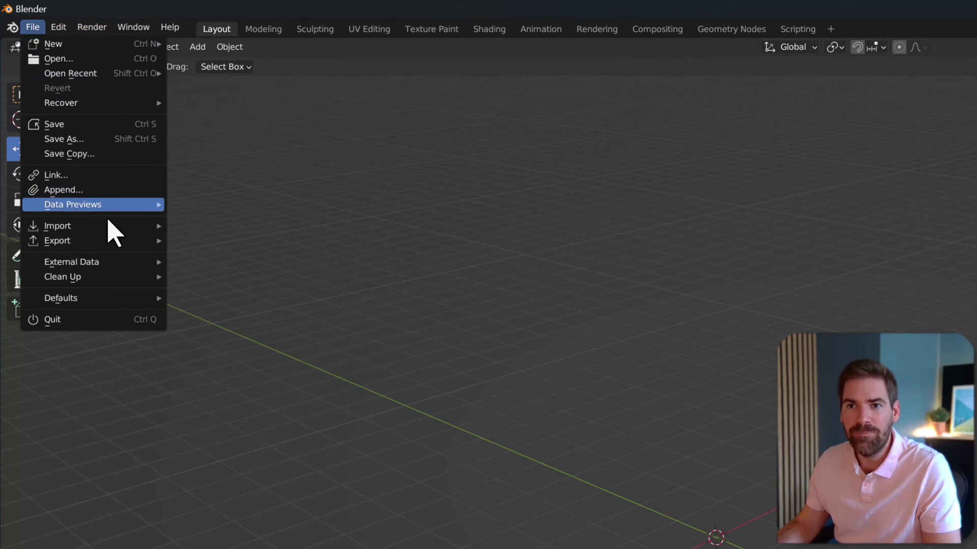
{"action": "mouse_move", "coordinate": [108, 226]}
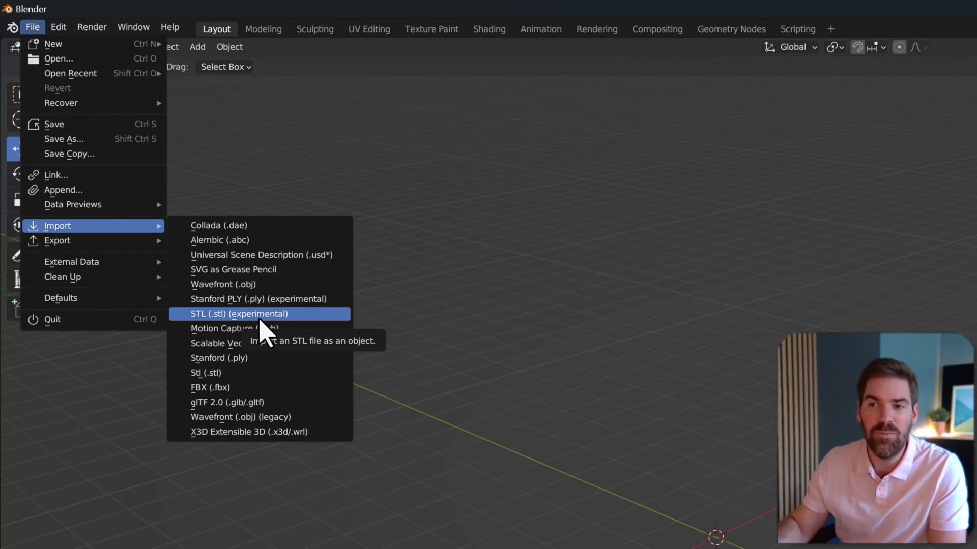
{"action": "left_click", "coordinate": [226, 300]}
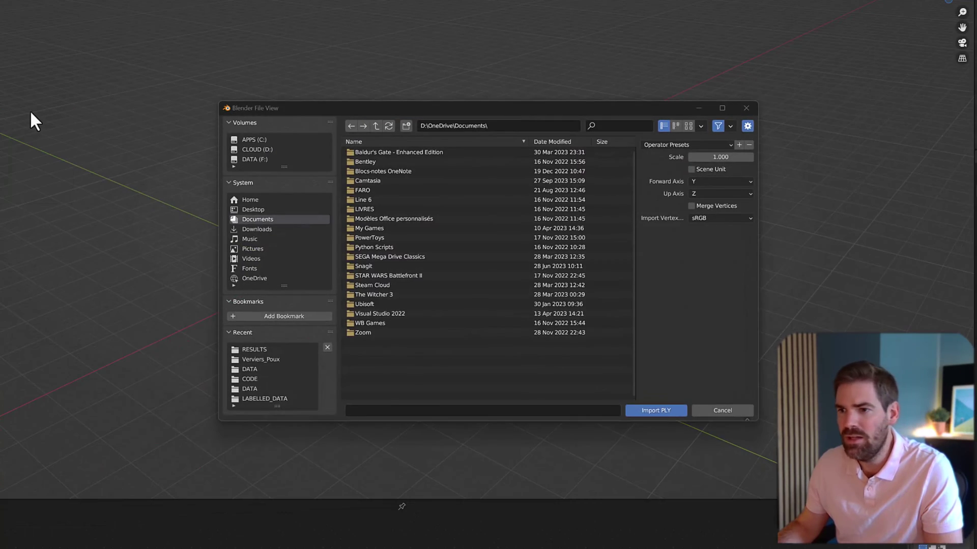
{"action": "left_click", "coordinate": [261, 362]}
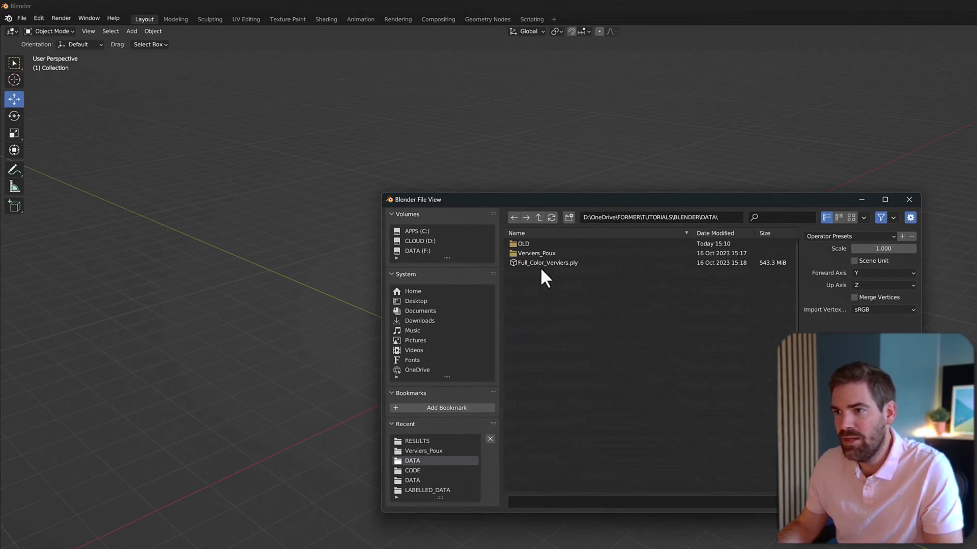
{"action": "left_click", "coordinate": [524, 263]}
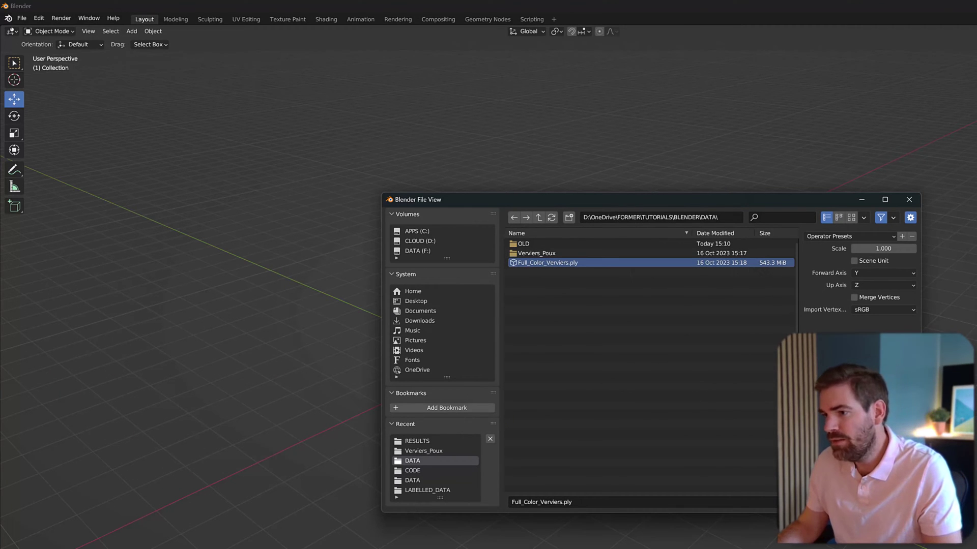
{"action": "left_click", "coordinate": [818, 502]}
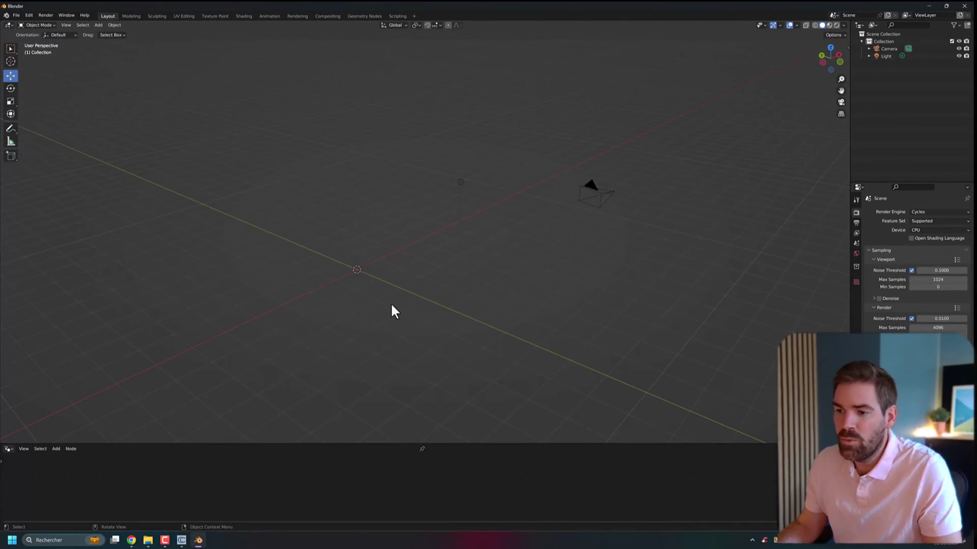
Examine the imported Full_Color_Verviers point cloud from outside and inside the building, and deselect it
{"action": "scroll", "coordinate": [340, 270], "scroll_direction": "up", "scroll_amount": 10}
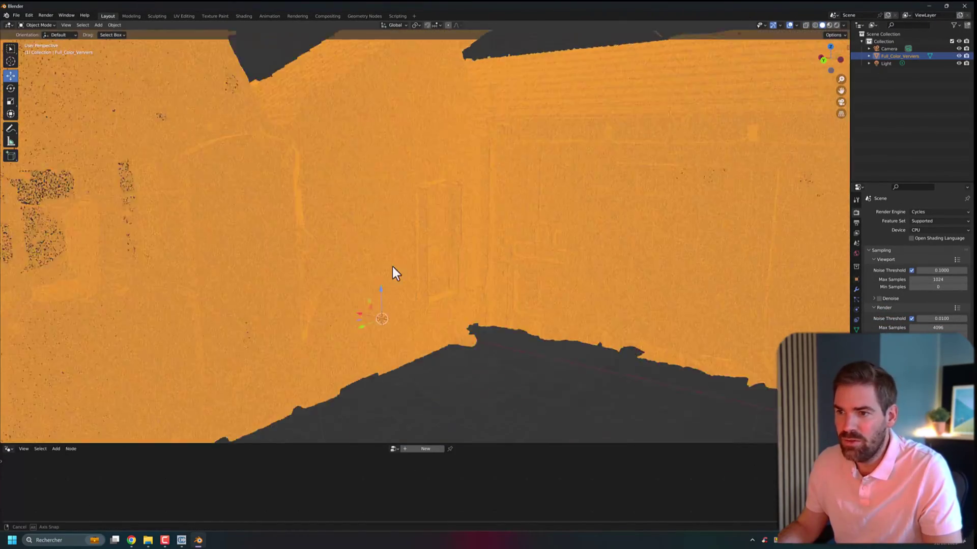
{"action": "scroll", "coordinate": [359, 275], "scroll_direction": "down", "scroll_amount": 12}
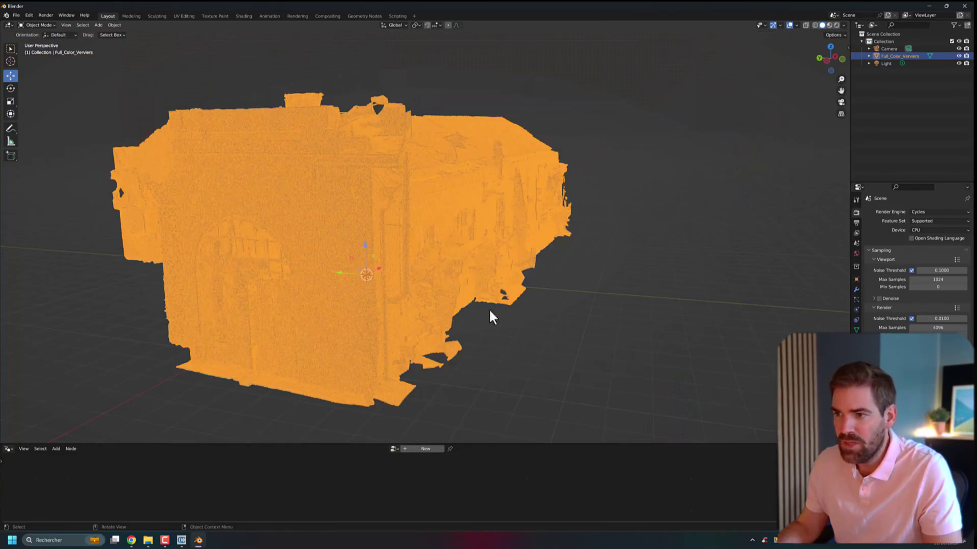
{"action": "left_click", "coordinate": [566, 344]}
{"action": "left_click", "coordinate": [366, 279]}
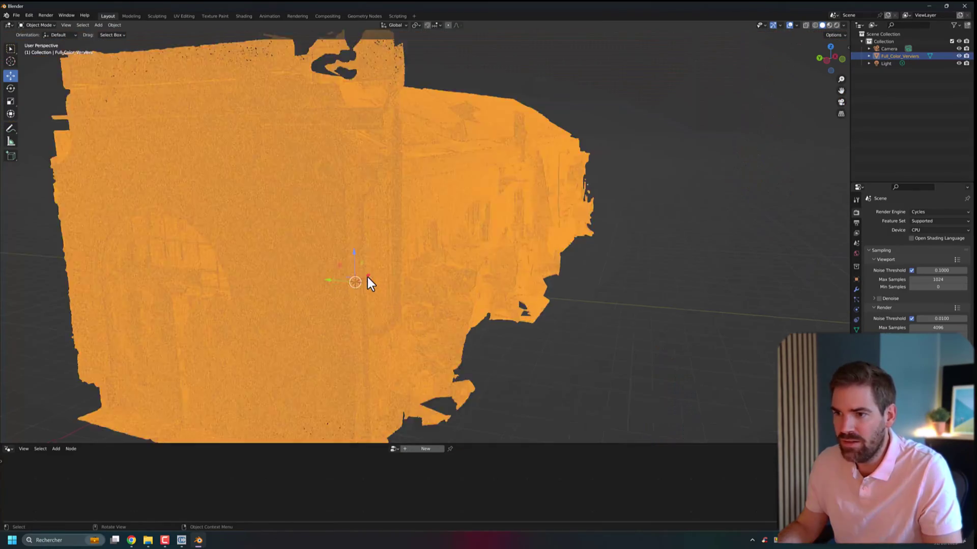
{"action": "scroll", "coordinate": [369, 277], "scroll_direction": "up", "scroll_amount": 8}
{"action": "middle_click_drag", "start_coordinate": [372, 277], "coordinate": [793, 277]}
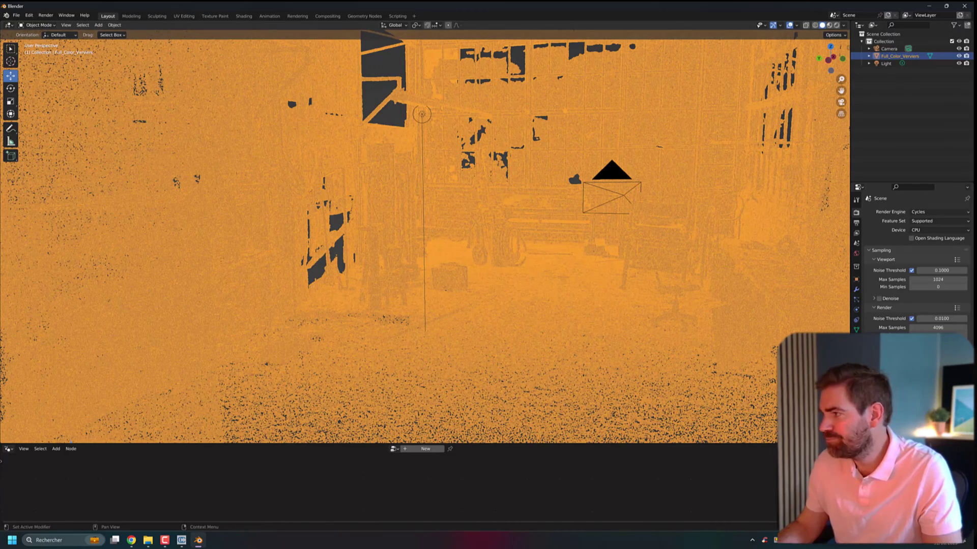
{"action": "scroll", "coordinate": [531, 342], "scroll_direction": "down", "scroll_amount": 5}
{"action": "scroll", "coordinate": [538, 343], "scroll_direction": "down", "scroll_amount": 6}
{"action": "middle_click_drag", "start_coordinate": [538, 340], "coordinate": [569, 337]}
{"action": "left_click", "coordinate": [566, 337]}
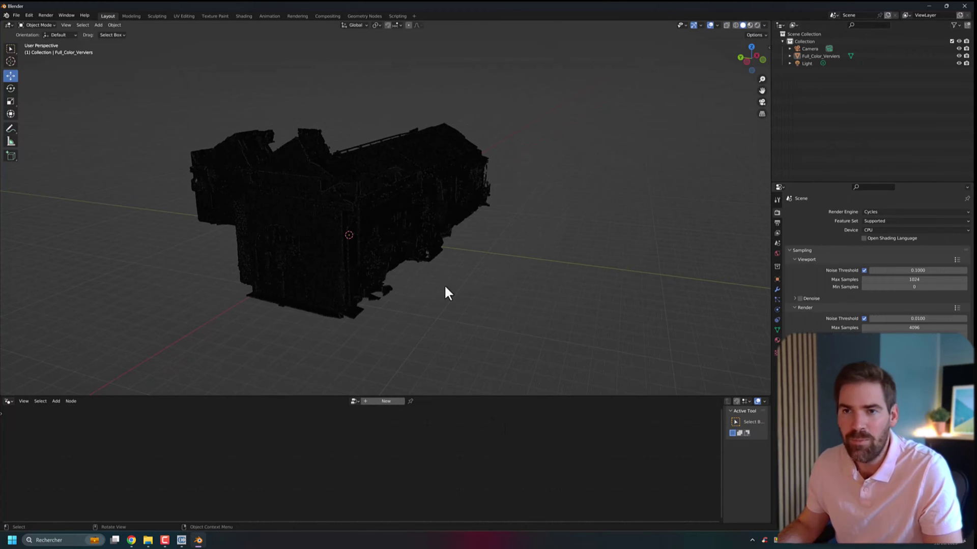
Select the Full_Color_Verviers point cloud and set the area below the 3D viewport to the Geometry Node Editor
{"action": "key", "text": "a"}
{"action": "middle_click_drag", "start_coordinate": [471, 264], "coordinate": [445, 241]}
{"action": "left_click", "coordinate": [751, 49]}
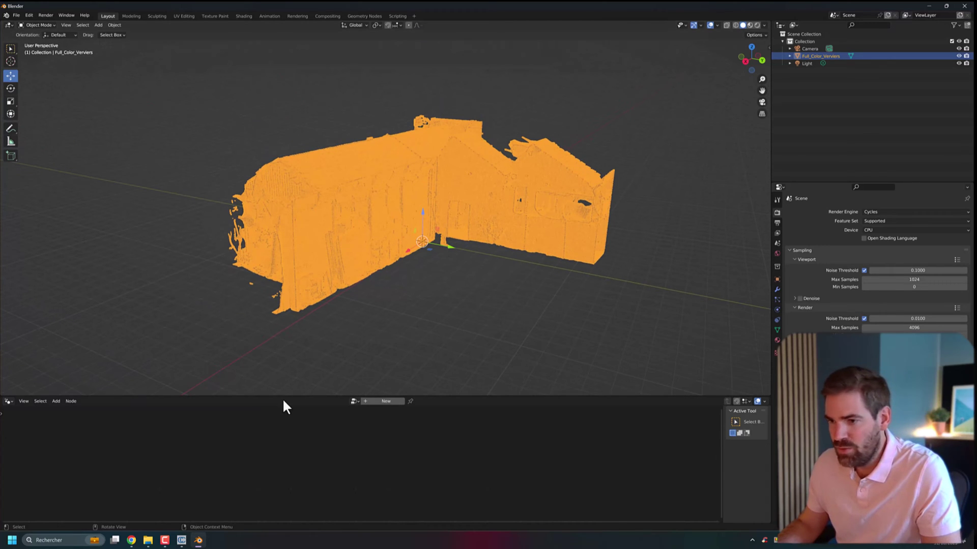
{"action": "left_click", "coordinate": [8, 402]}
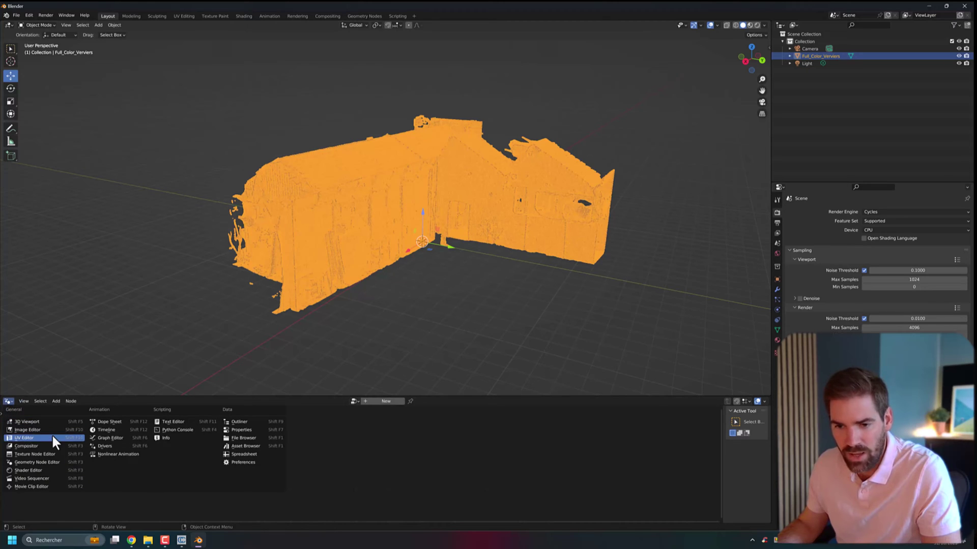
{"action": "left_click", "coordinate": [43, 461]}
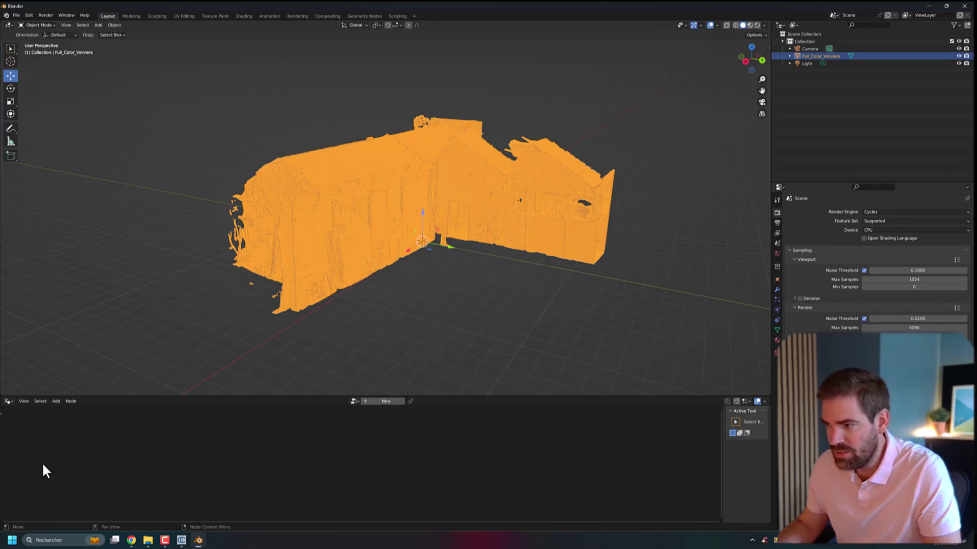
Close the lower area, split the 3D viewport horizontally again, and set the new lower area to the Geometry Node Editor
{"action": "right_click", "coordinate": [752, 401]}
{"action": "left_click", "coordinate": [749, 401]}
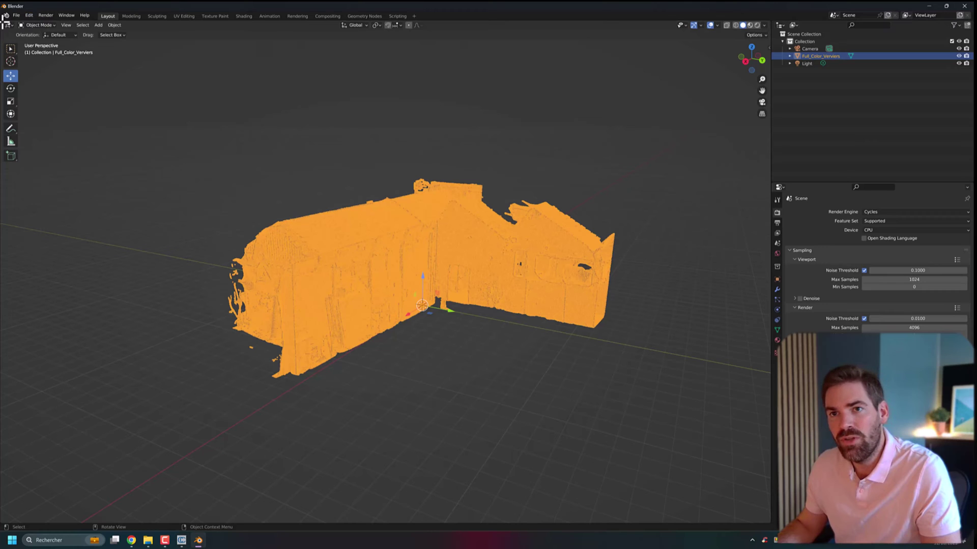
{"action": "left_click_drag", "start_coordinate": [4, 19], "coordinate": [131, 327]}
{"action": "left_click", "coordinate": [8, 331]}
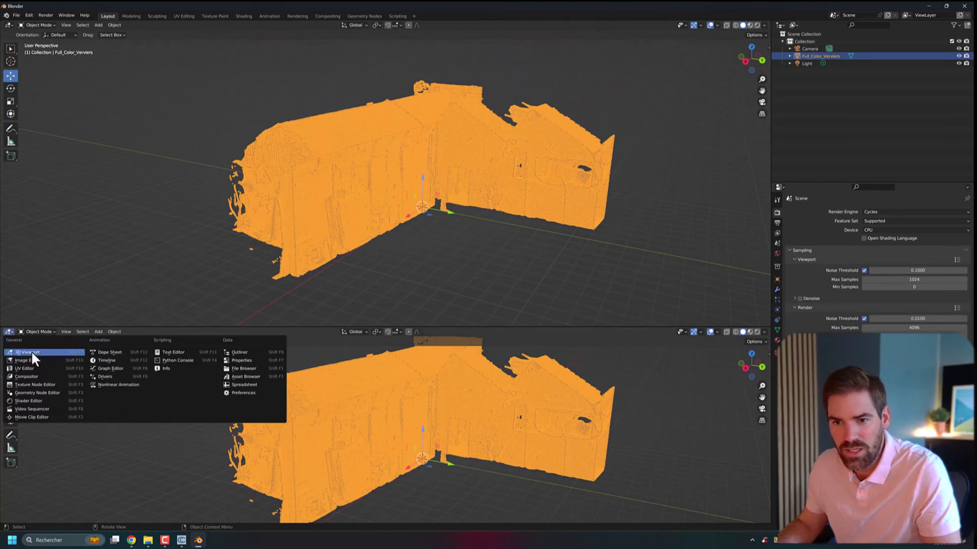
{"action": "left_click", "coordinate": [41, 393]}
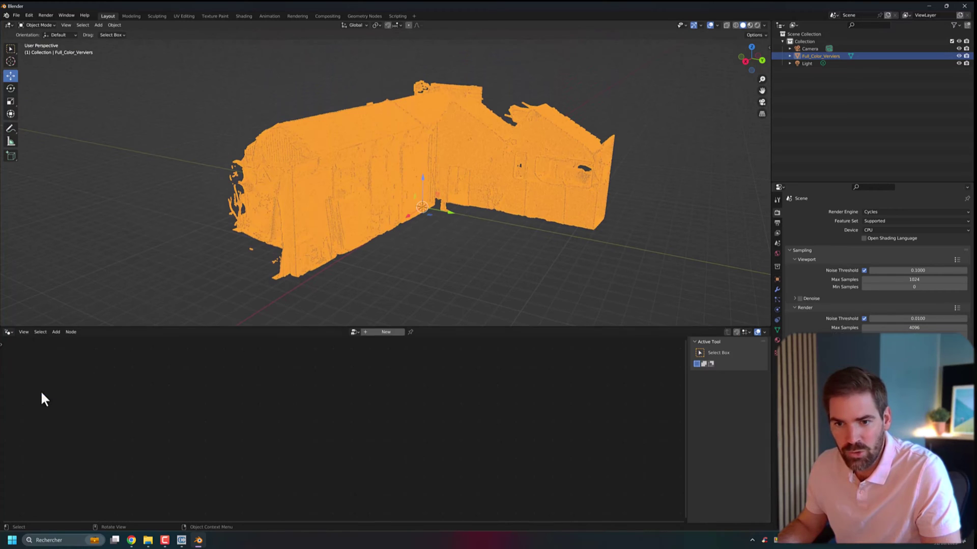
Split the lower node area into two side-by-side halves and set the second half to the Shader Editor
{"action": "left_click_drag", "start_coordinate": [4, 329], "coordinate": [457, 348]}
{"action": "left_click", "coordinate": [469, 332]}
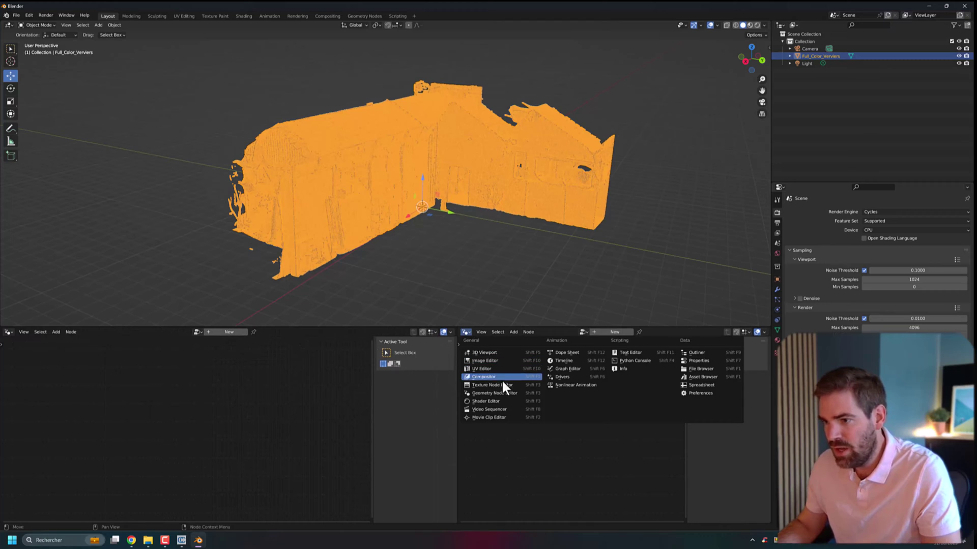
{"action": "left_click", "coordinate": [498, 401]}
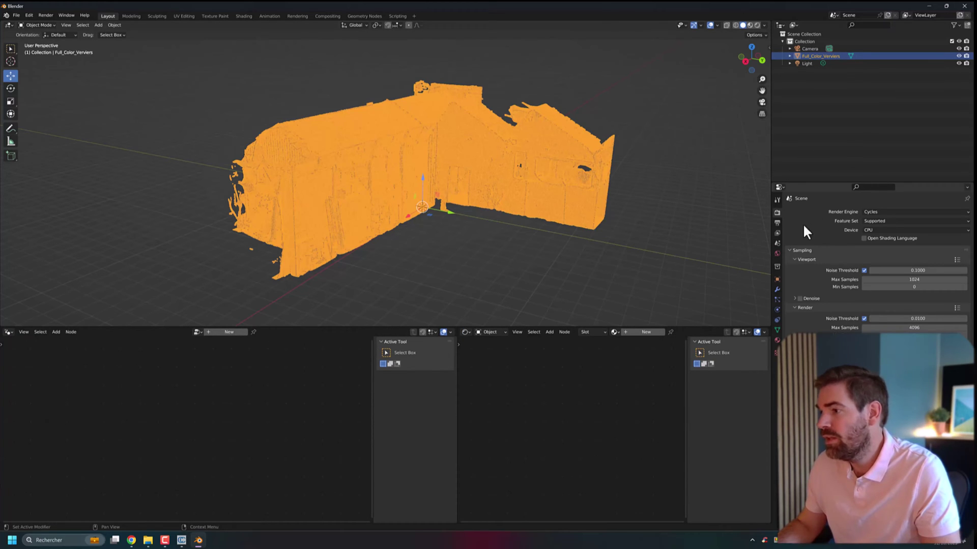
Split the Properties area horizontally and fill its lower part with a Text Editor and a Python Console
{"action": "left_click_drag", "start_coordinate": [771, 180], "coordinate": [776, 364]}
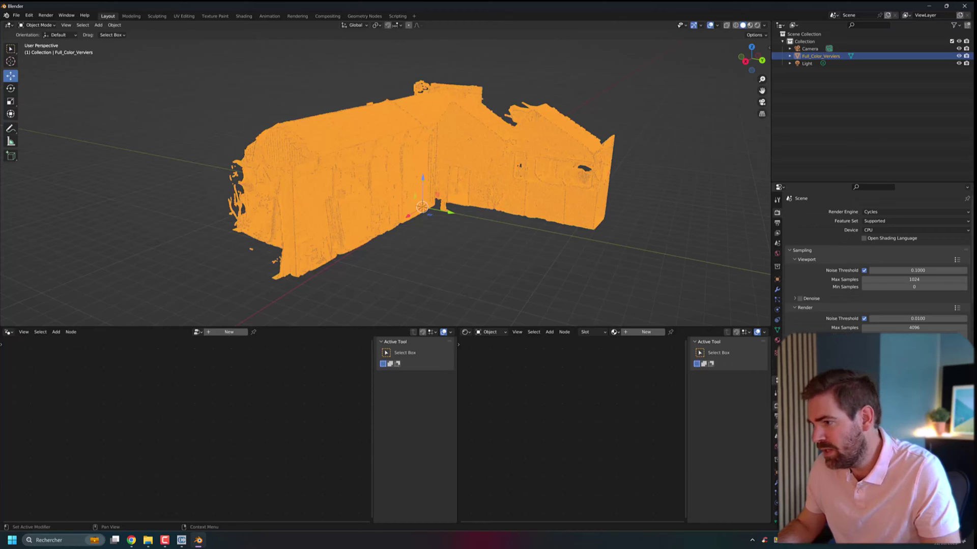
{"action": "left_click", "coordinate": [776, 381]}
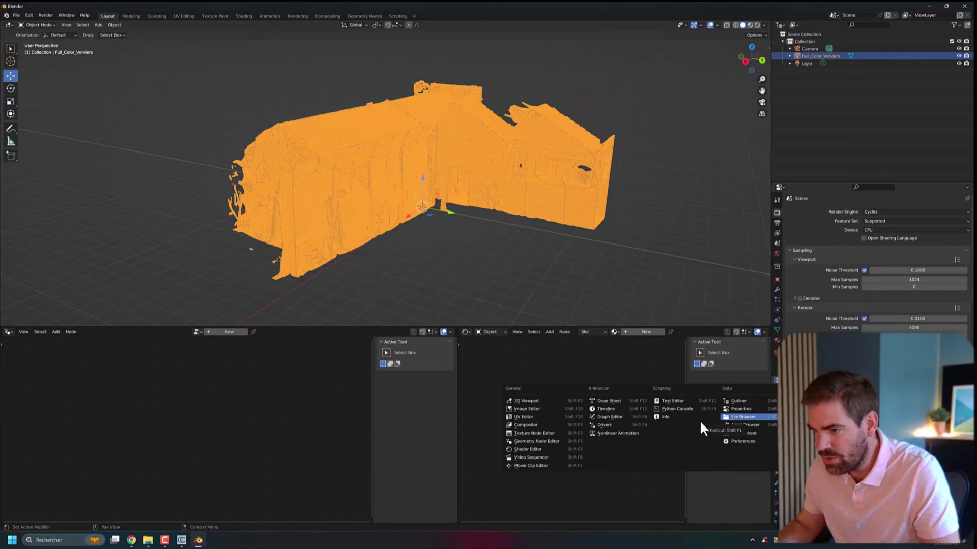
{"action": "left_click", "coordinate": [671, 401]}
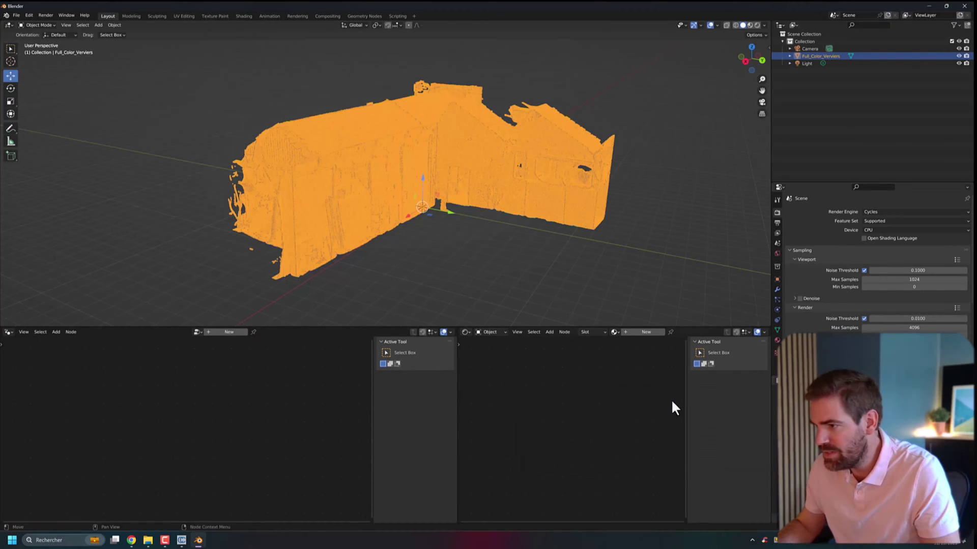
{"action": "left_click", "coordinate": [776, 380]}
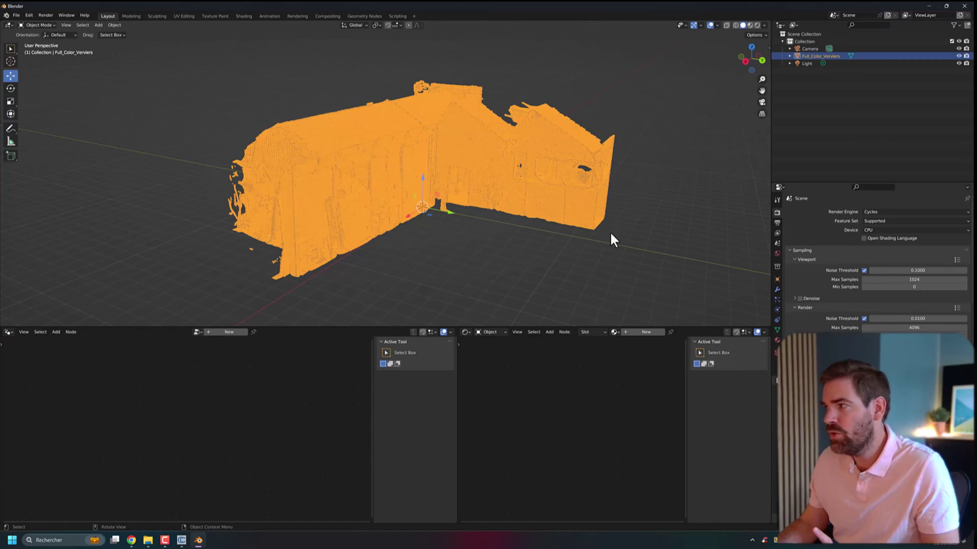
Change the Properties area to a Spreadsheet and display the mesh vertex attributes of Full_Color_Verviers, including the colour columns
{"action": "left_click", "coordinate": [782, 187]}
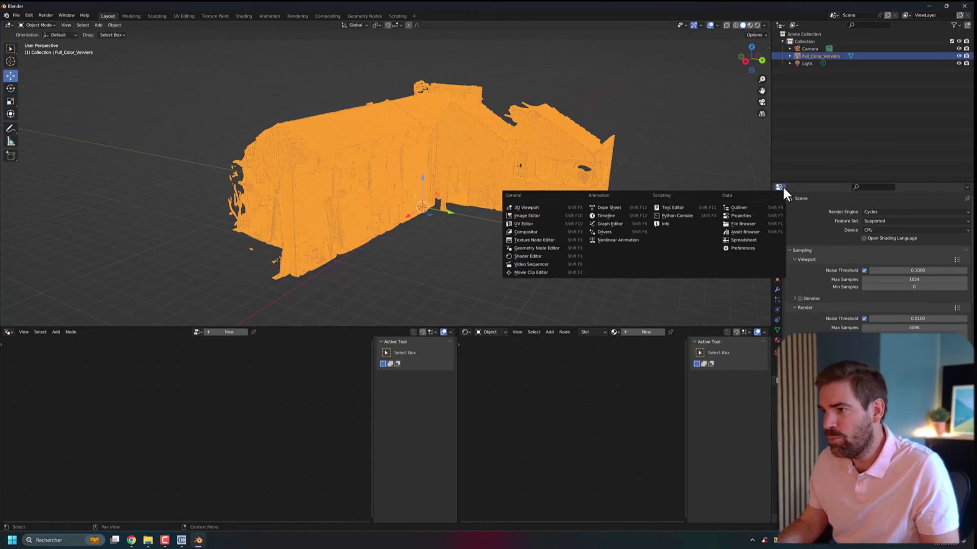
{"action": "left_click", "coordinate": [751, 239]}
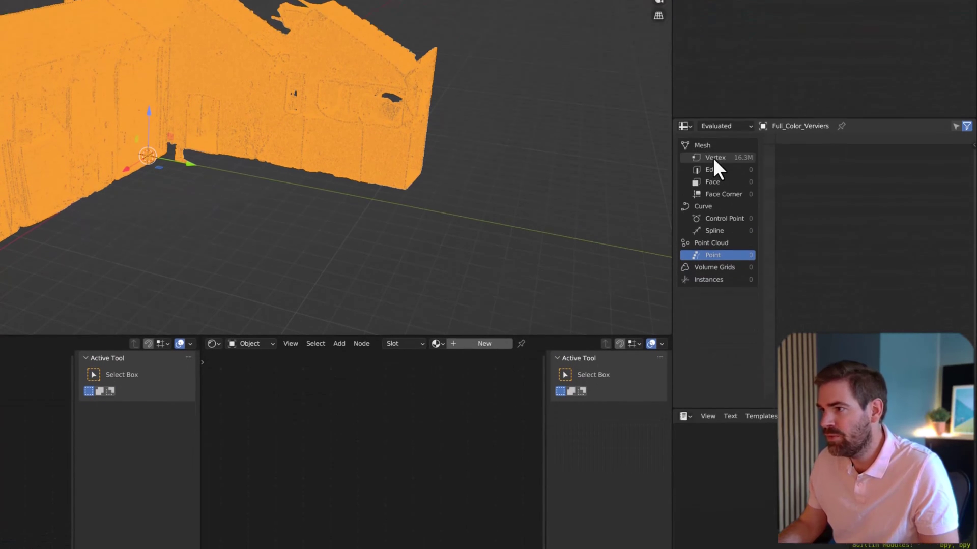
{"action": "left_click", "coordinate": [714, 158]}
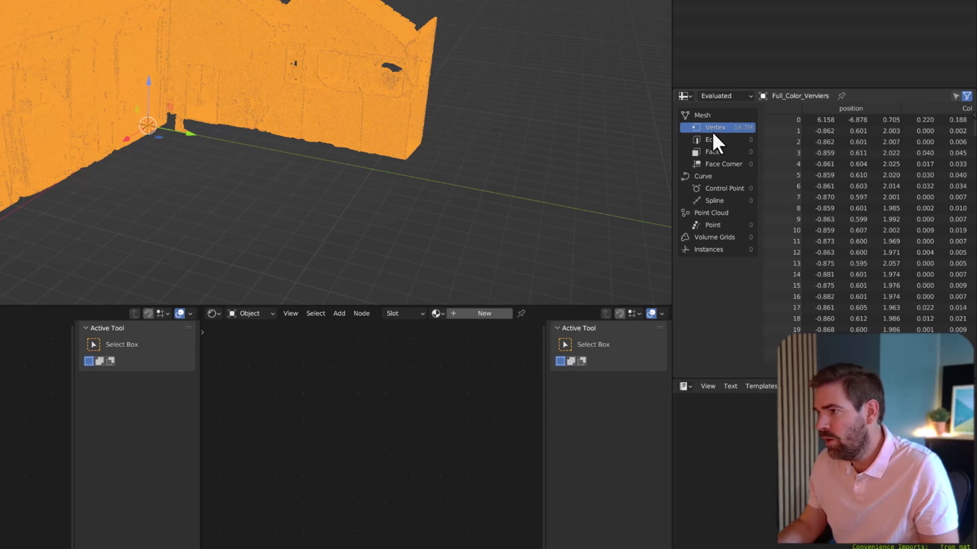
{"action": "scroll", "coordinate": [889, 224], "scroll_direction": "right", "scroll_amount": 3, "text": "ctrl"}
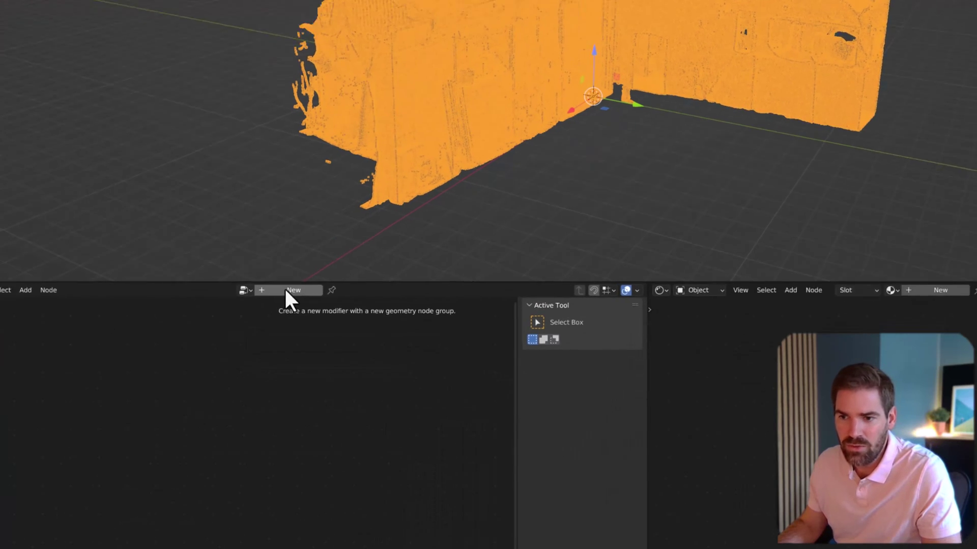
Create a new geometry node group on Full_Color_Verviers and insert a Mesh to Points node between Group Input and Group Output
{"action": "left_click", "coordinate": [284, 290]}
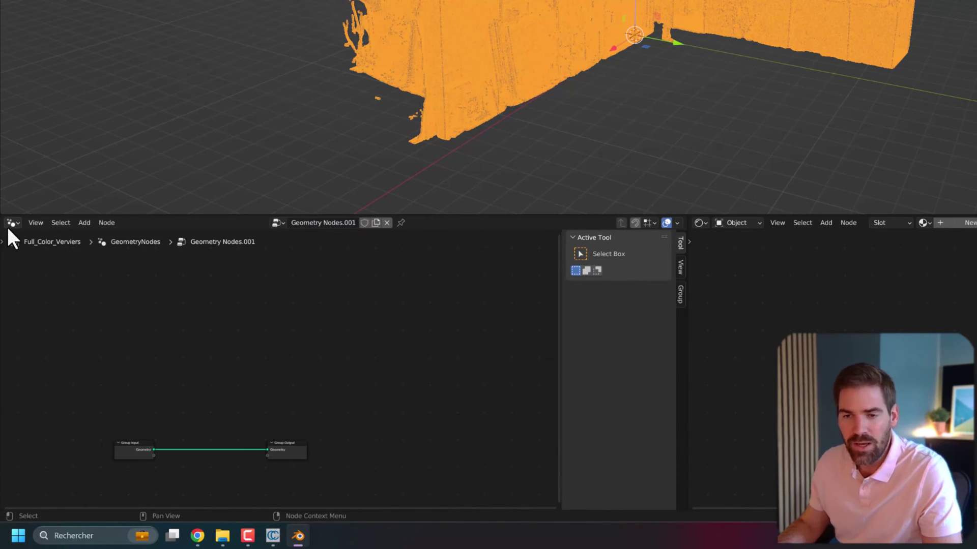
{"action": "left_click", "coordinate": [82, 223]}
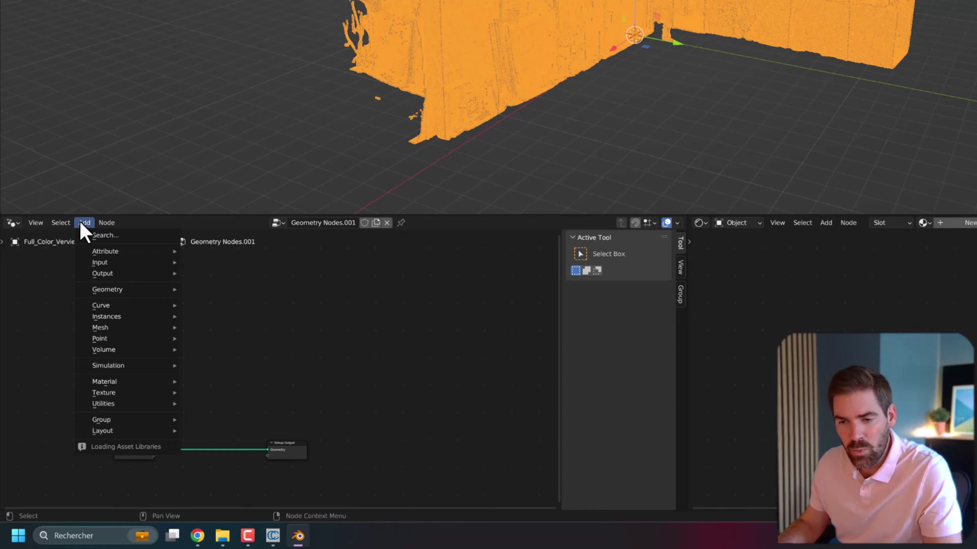
{"action": "mouse_move", "coordinate": [145, 328]}
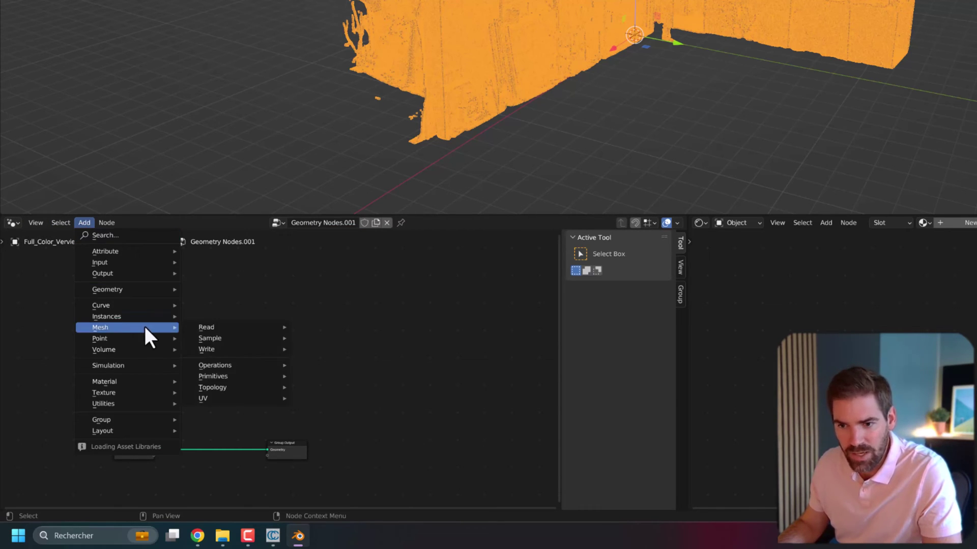
{"action": "mouse_move", "coordinate": [233, 365]}
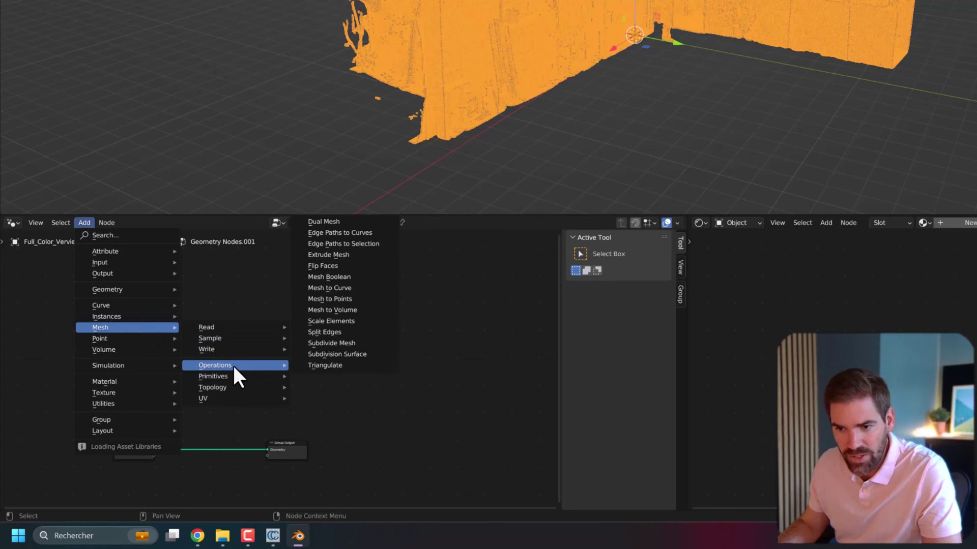
{"action": "left_click", "coordinate": [351, 299]}
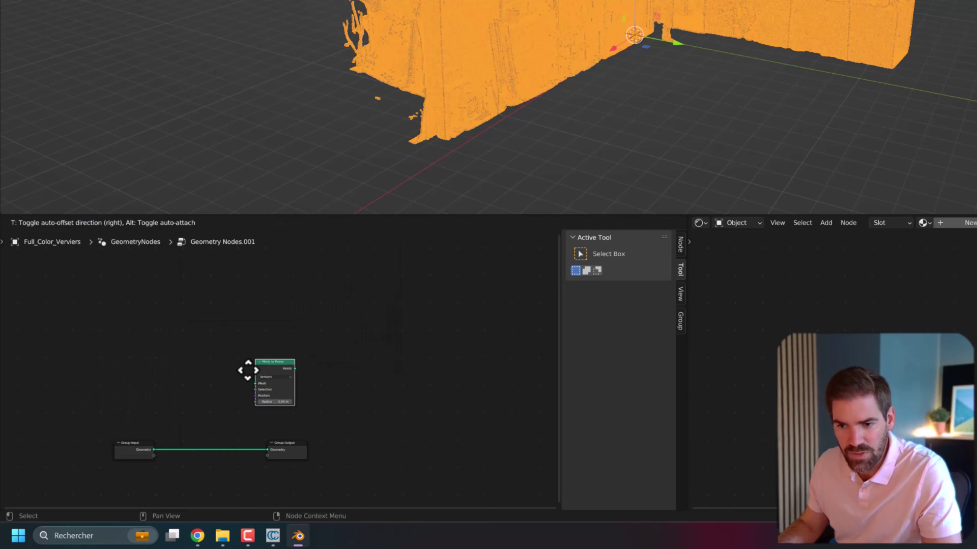
{"action": "left_click", "coordinate": [184, 427]}
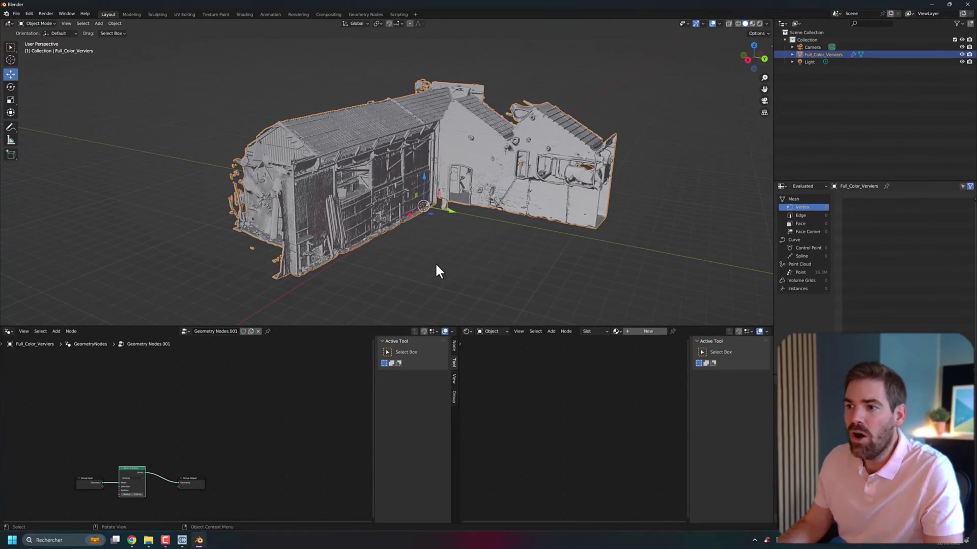
Examine the generated points up close and display the Point Cloud point attributes in the spreadsheet
{"action": "middle_click_drag", "start_coordinate": [435, 263], "coordinate": [384, 207]}
{"action": "scroll", "coordinate": [384, 208], "scroll_direction": "up", "scroll_amount": 10}
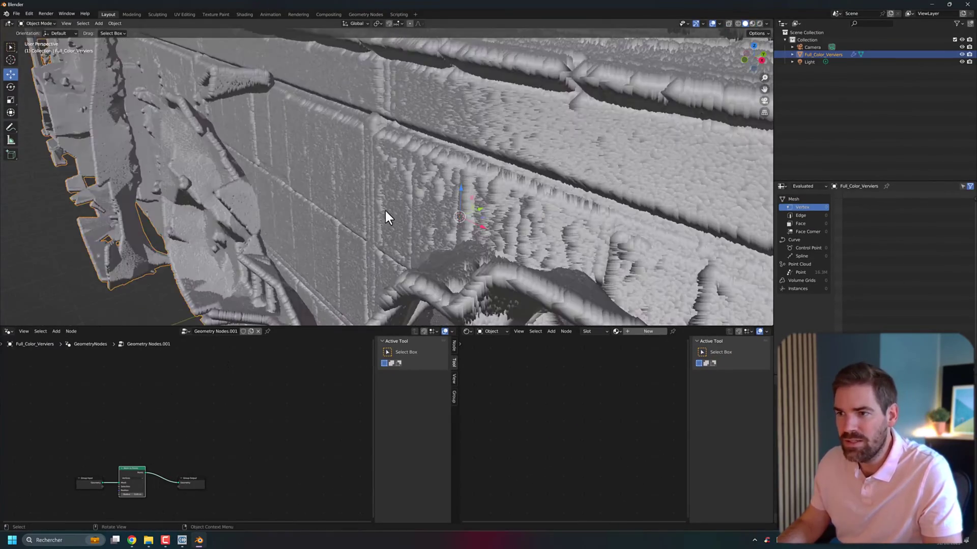
{"action": "scroll", "coordinate": [424, 223], "scroll_direction": "up", "scroll_amount": 8}
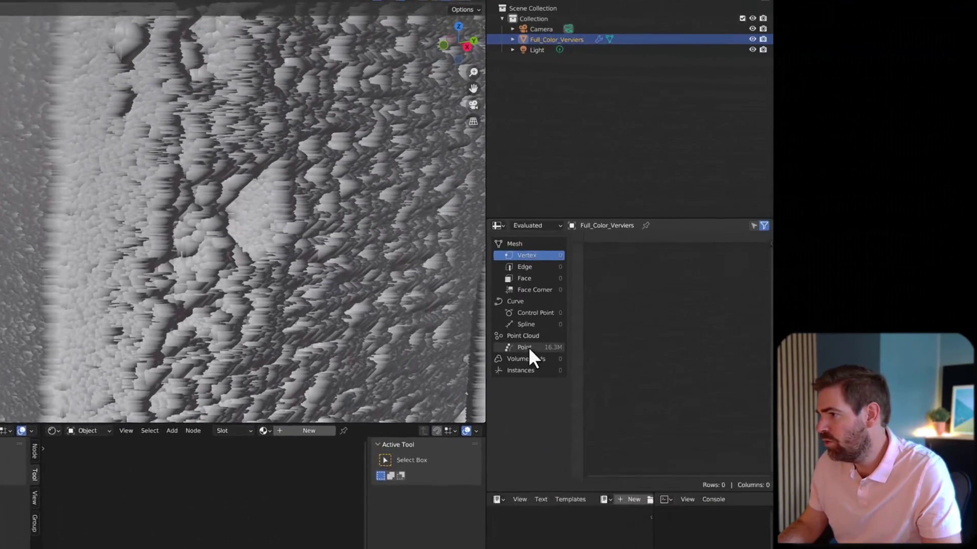
{"action": "left_click", "coordinate": [800, 272]}
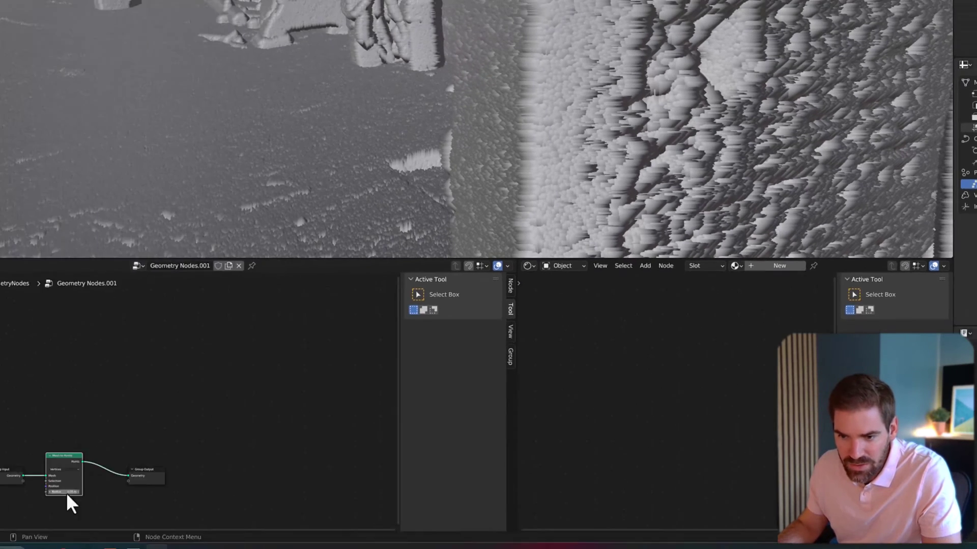
Try a radius of 0.02 m on the Mesh to Points node and inspect the point size up close
{"action": "left_click", "coordinate": [65, 485]}
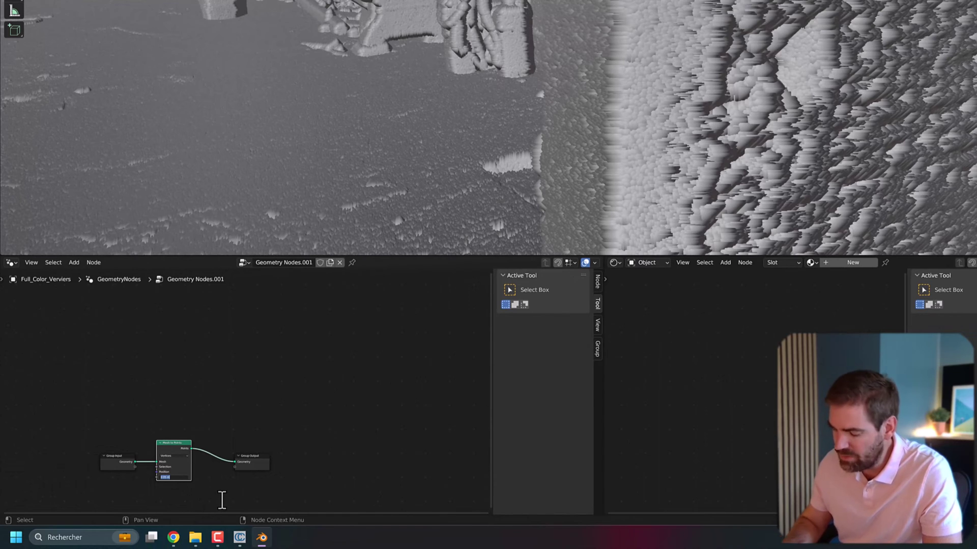
{"action": "type", "text": "0.02"}
{"action": "key", "text": "Return"}
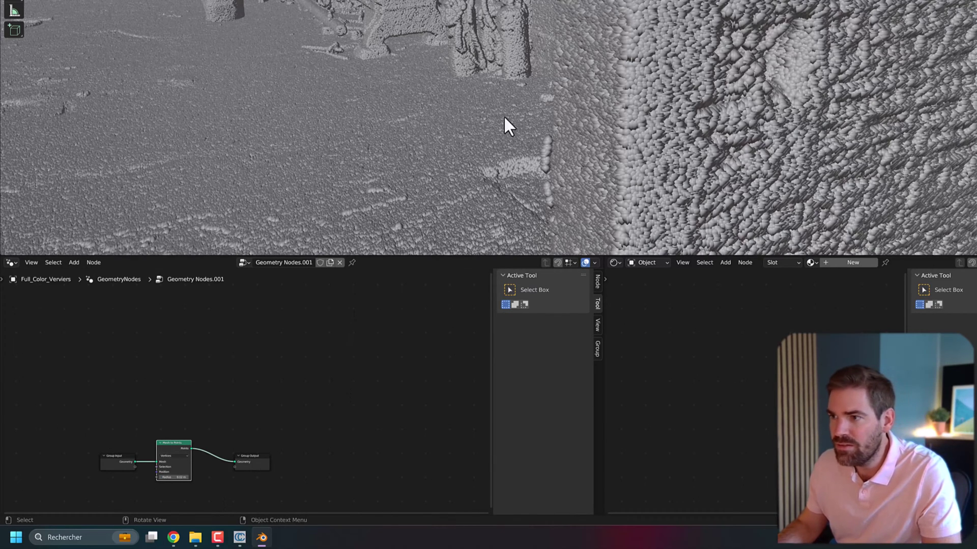
{"action": "middle_click_drag", "start_coordinate": [508, 125], "coordinate": [585, 133]}
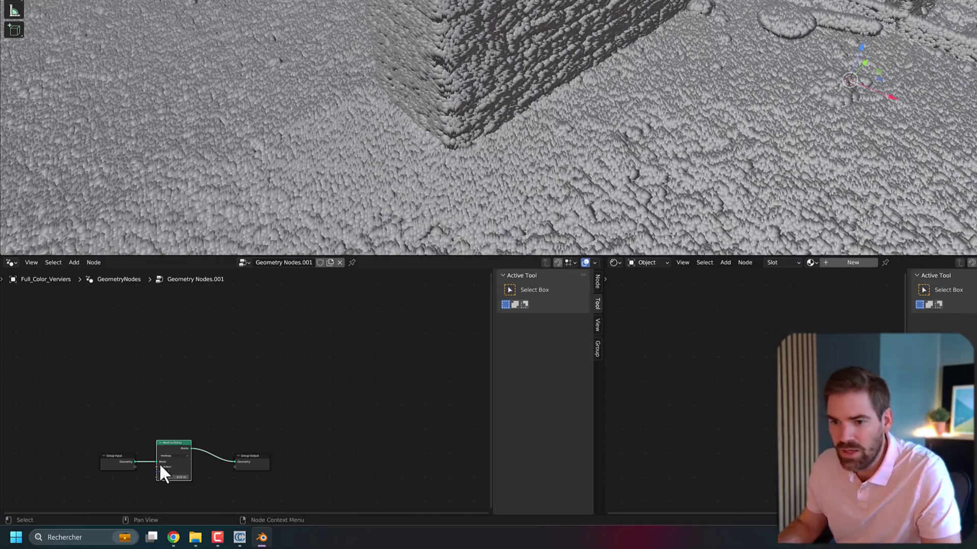
Set the Mesh to Points radius to 0.01 m and inspect the points inside the building
{"action": "left_click", "coordinate": [170, 478]}
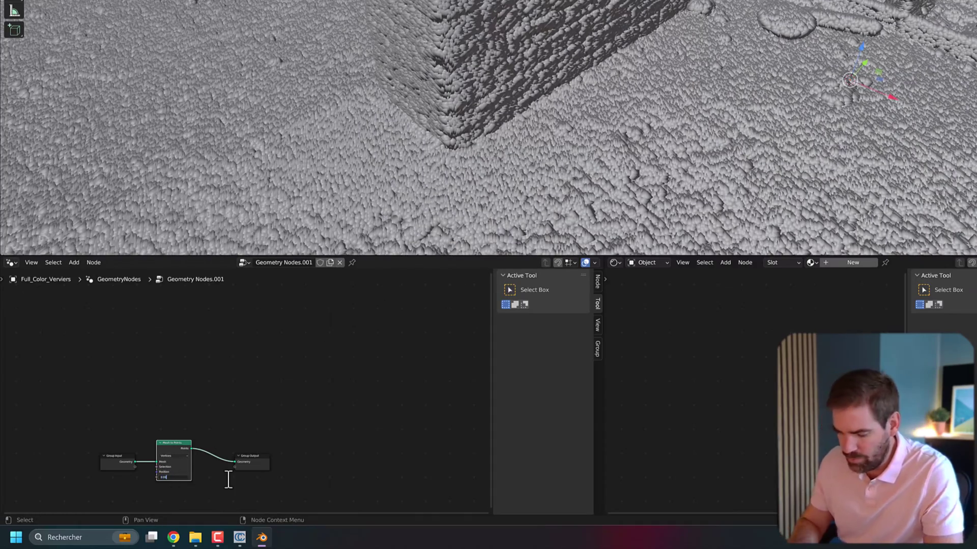
{"action": "type", "text": "0.01"}
{"action": "key", "text": "Return"}
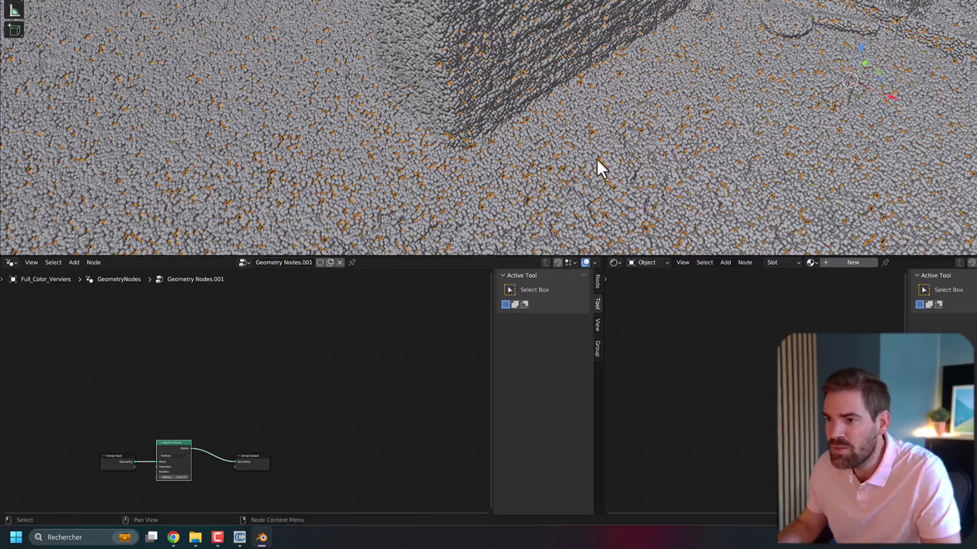
{"action": "middle_click_drag", "start_coordinate": [596, 157], "coordinate": [527, 134]}
{"action": "scroll", "coordinate": [527, 129], "scroll_direction": "up", "scroll_amount": 8}
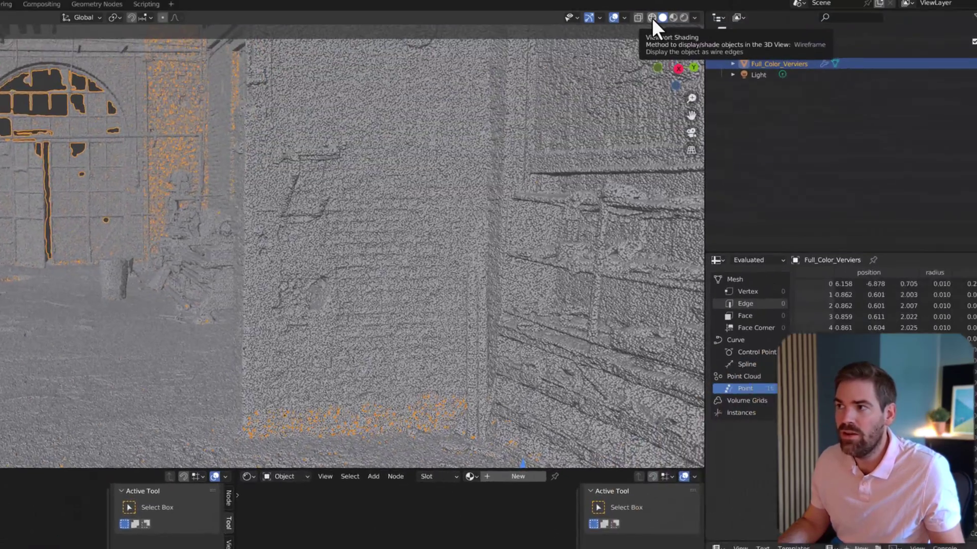
Preview the point cloud in Wireframe, Solid and Rendered viewport shading, and return the viewport to Wireframe
{"action": "left_click", "coordinate": [651, 18]}
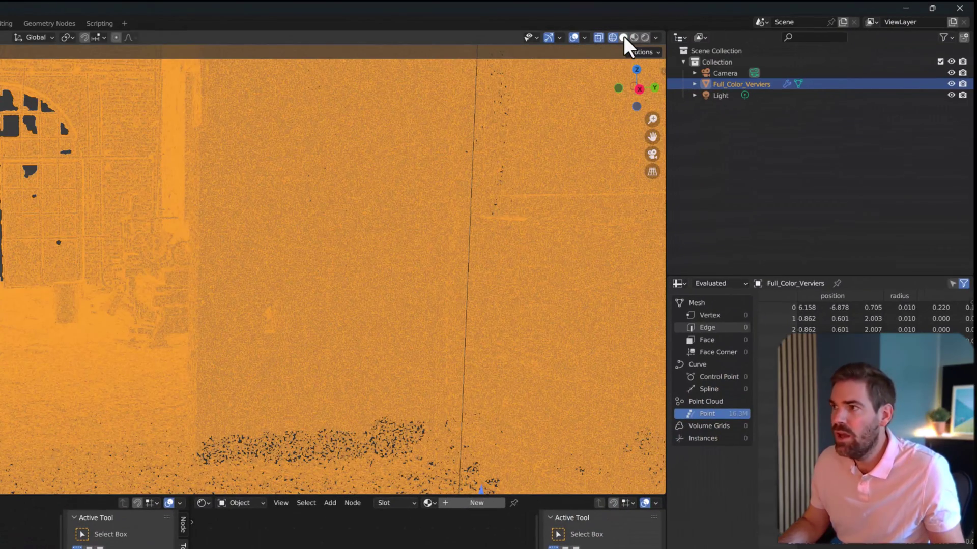
{"action": "left_click", "coordinate": [623, 37]}
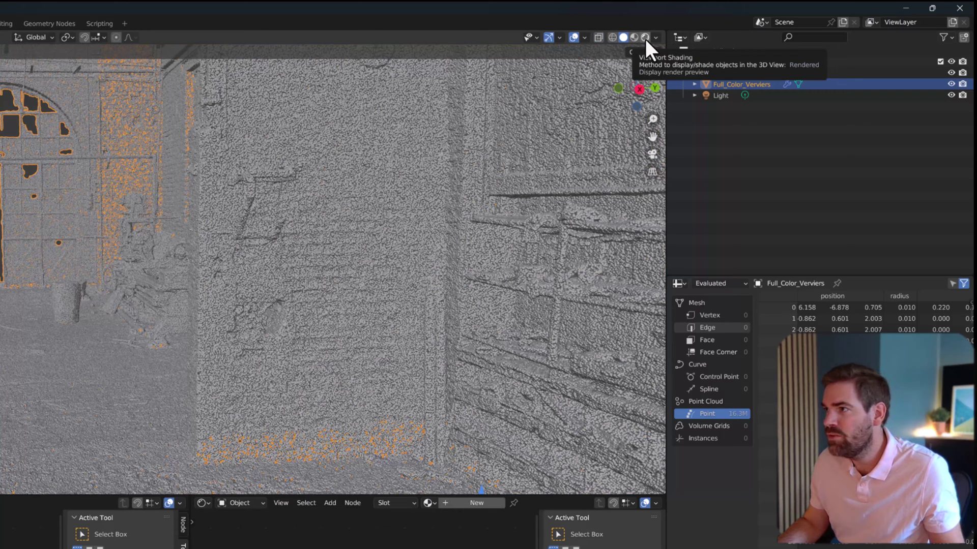
{"action": "left_click", "coordinate": [645, 39]}
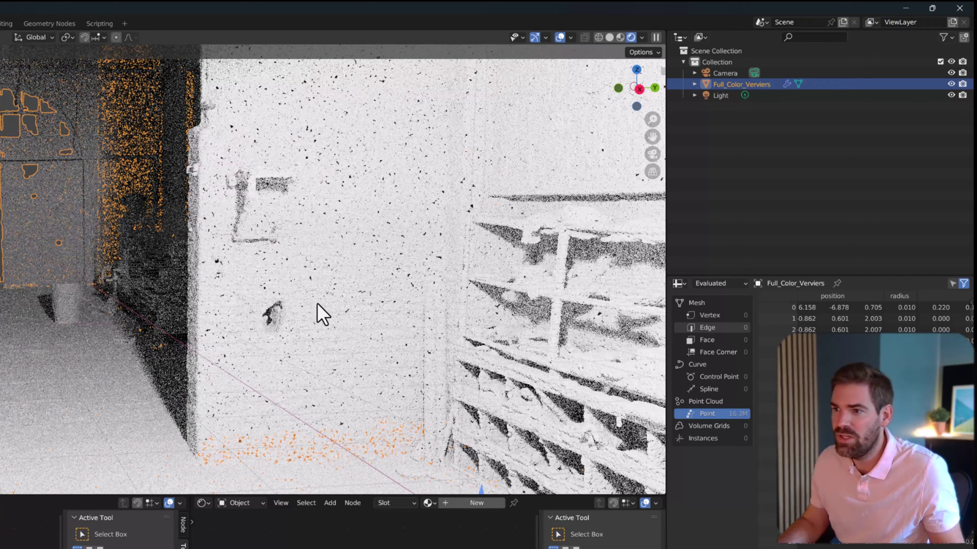
{"action": "left_click", "coordinate": [597, 38]}
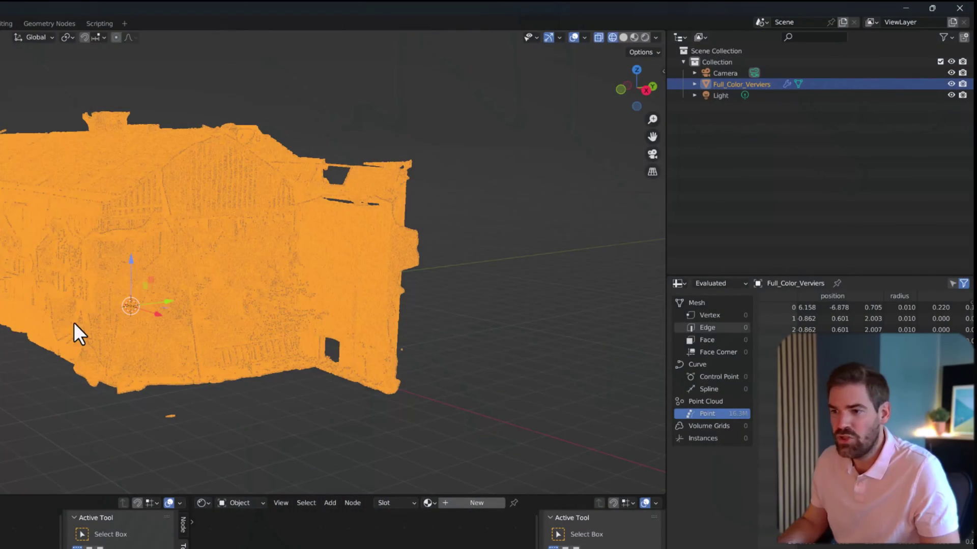
Create a new material for the Full_Color_Verviers object in the Shader Editor and open the list of available materials
{"action": "scroll", "coordinate": [140, 306], "scroll_direction": "up", "scroll_amount": 10}
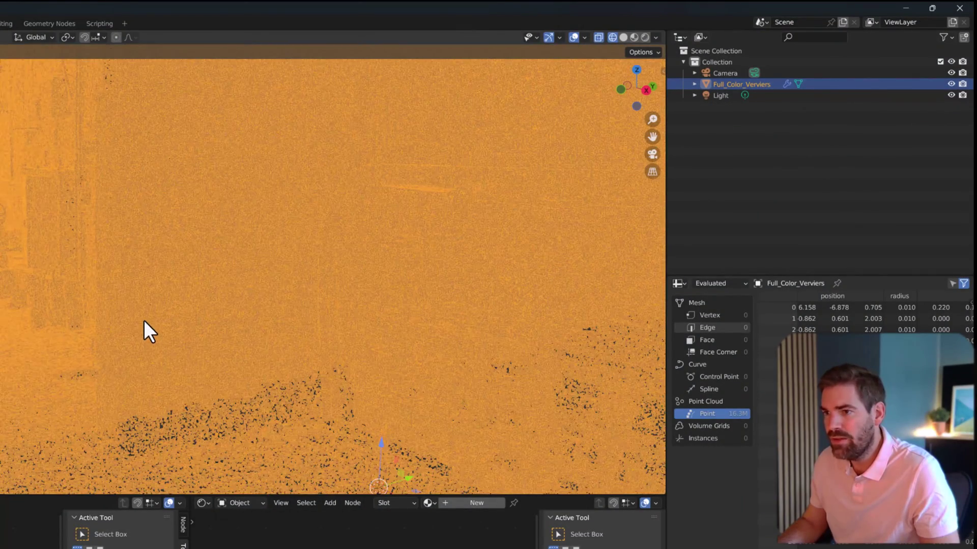
{"action": "scroll", "coordinate": [193, 361], "scroll_direction": "down", "scroll_amount": 3}
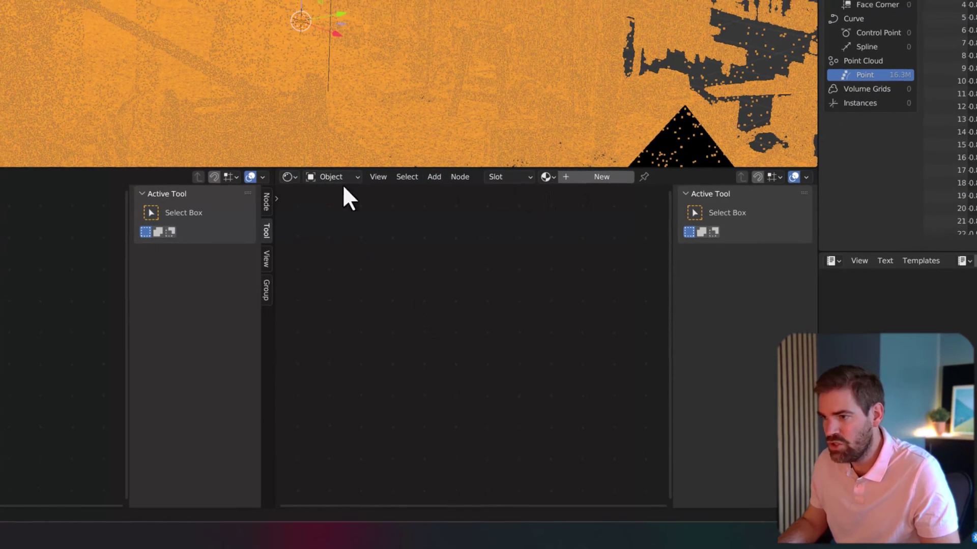
{"action": "left_click", "coordinate": [550, 255]}
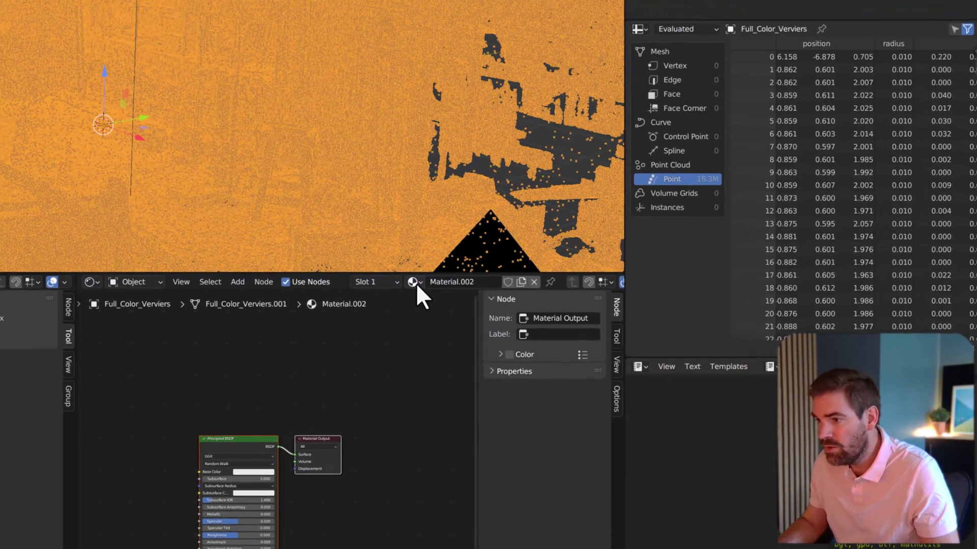
{"action": "left_click", "coordinate": [570, 268]}
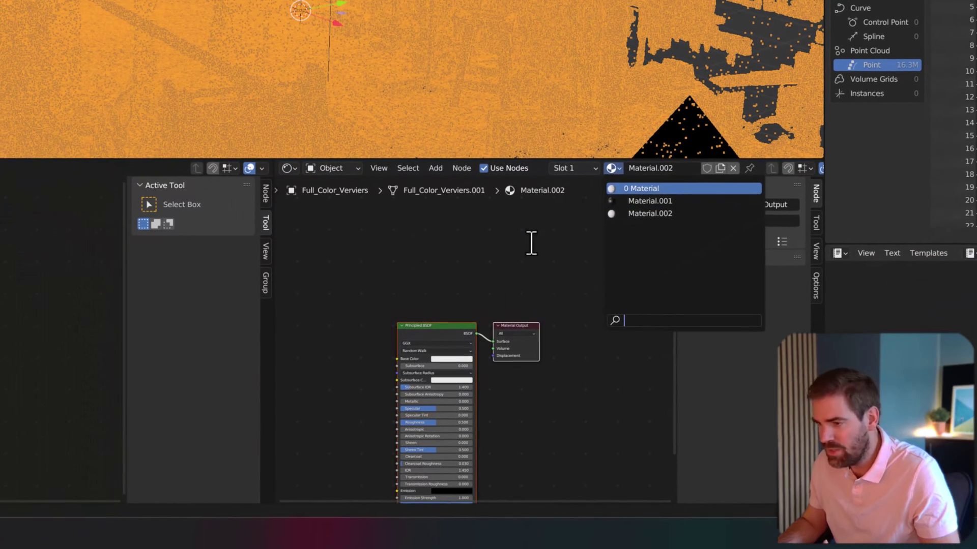
Add an Attribute node to the material's node tree, placed beside the Principled BSDF node
{"action": "middle_click_drag", "start_coordinate": [535, 258], "coordinate": [422, 295]}
{"action": "left_click", "coordinate": [436, 168]}
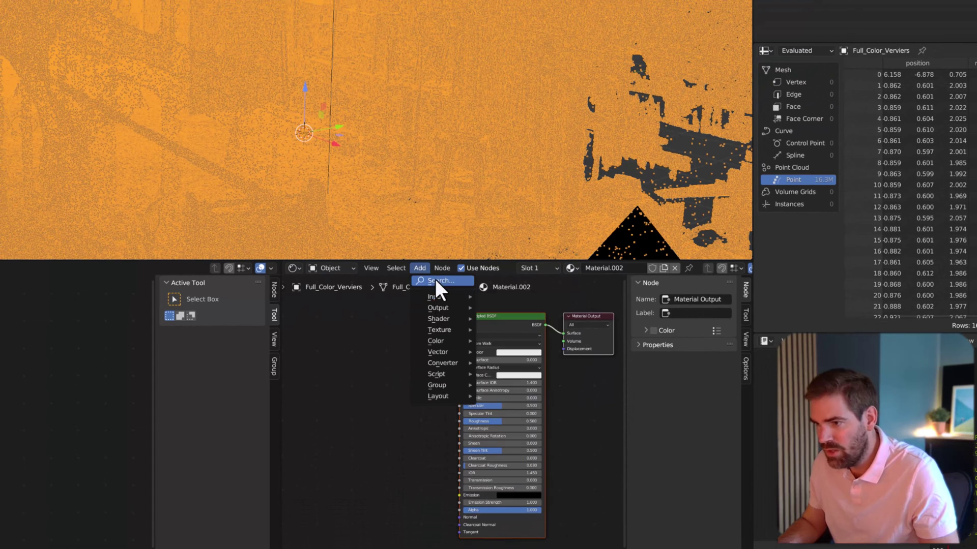
{"action": "left_click", "coordinate": [434, 280]}
{"action": "type", "text": "attribute"}
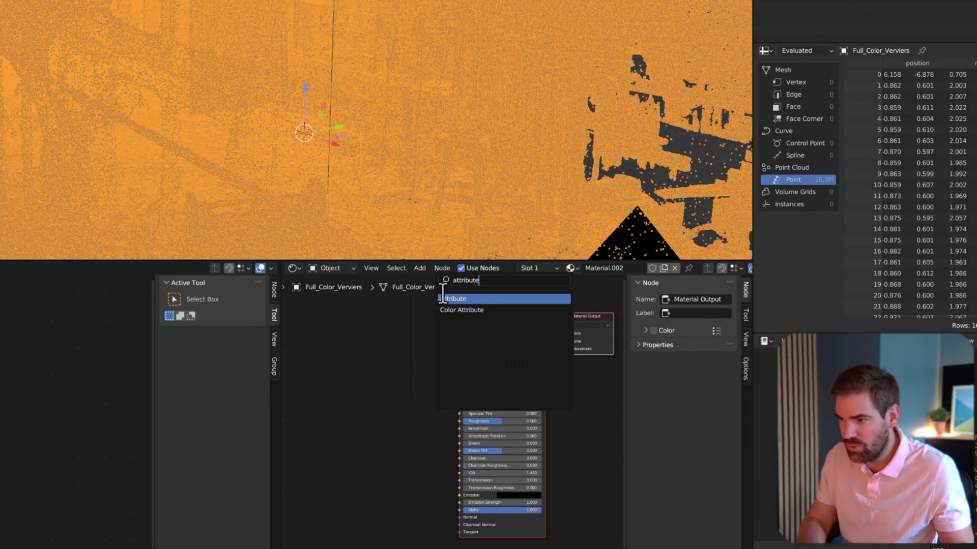
{"action": "key", "text": "Return"}
{"action": "left_click", "coordinate": [359, 375]}
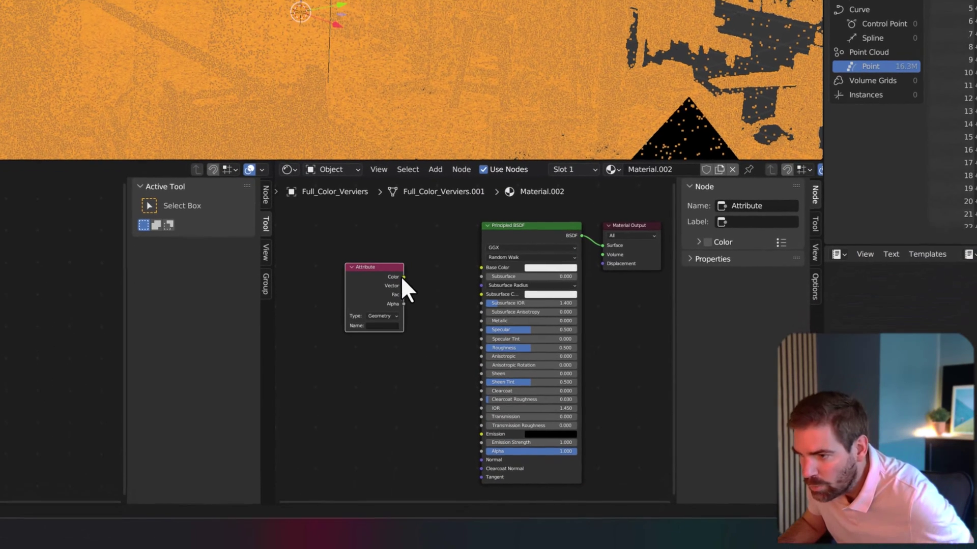
Link the Attribute node's Color output to the Principled BSDF Base Color and set the attribute name to Col
{"action": "left_click_drag", "start_coordinate": [393, 360], "coordinate": [454, 355]}
{"action": "left_click_drag", "start_coordinate": [476, 271], "coordinate": [481, 267]}
{"action": "left_click", "coordinate": [377, 325]}
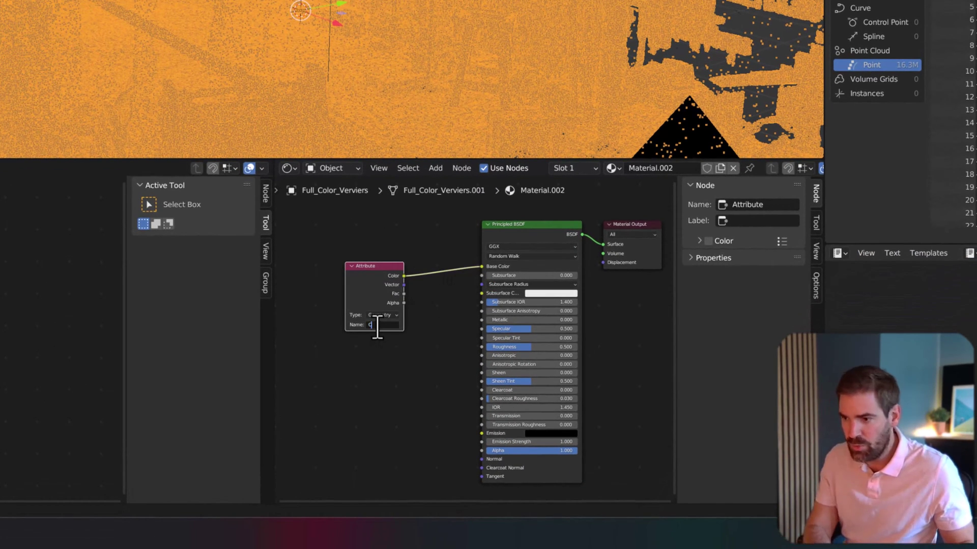
{"action": "type", "text": "Col"}
{"action": "key", "text": "Return"}
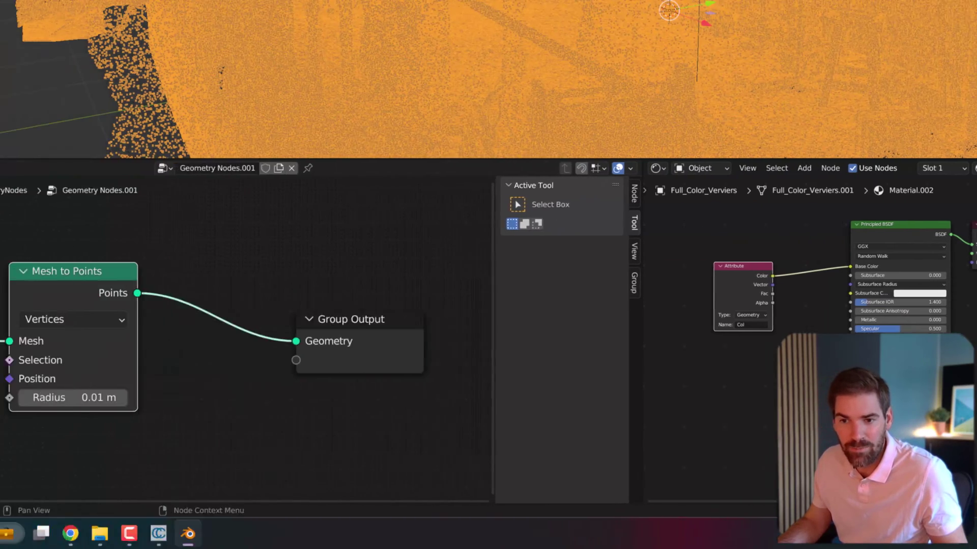
Insert a Set Material node between Mesh to Points and Group Output and assign Material.002 to it
{"action": "left_click", "coordinate": [99, 168]}
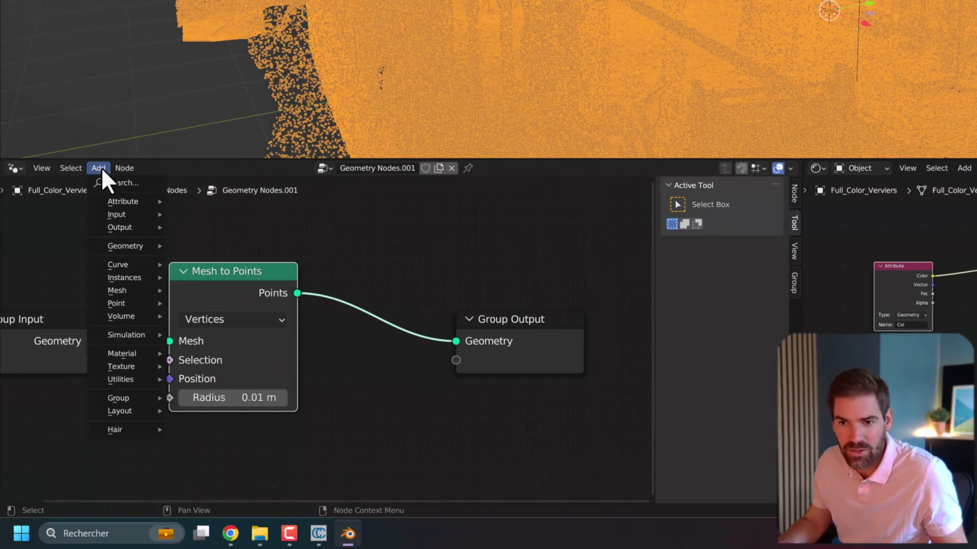
{"action": "left_click", "coordinate": [118, 183]}
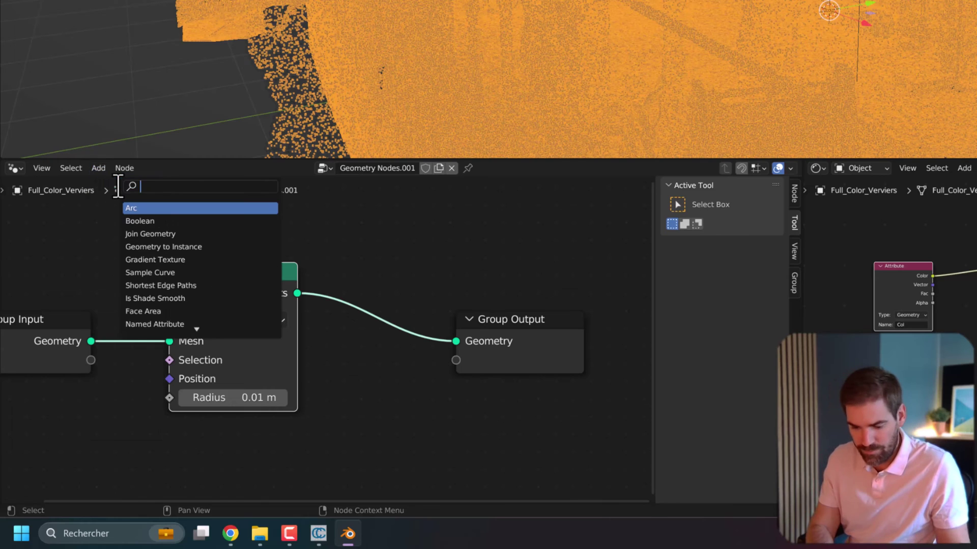
{"action": "type", "text": "set ma"}
{"action": "left_click", "coordinate": [174, 207]}
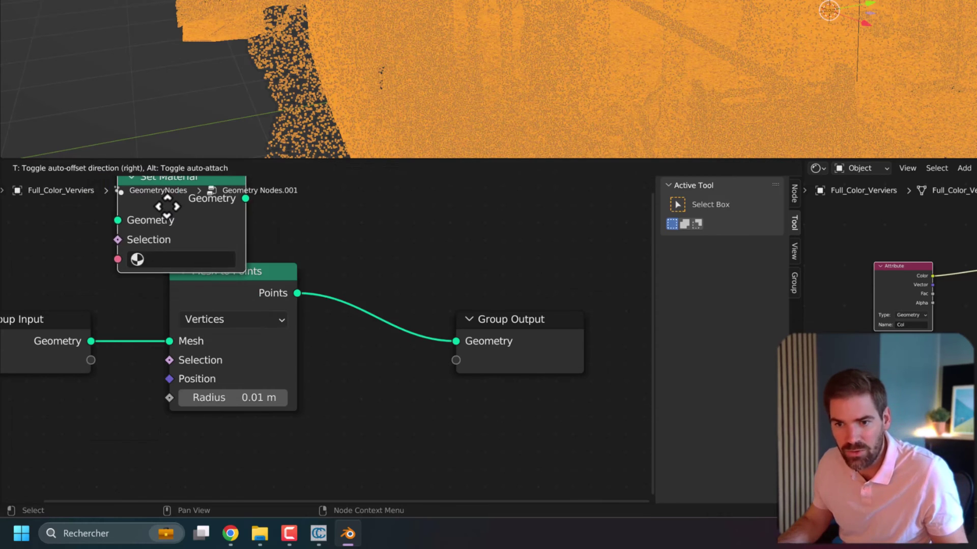
{"action": "left_click", "coordinate": [374, 317]}
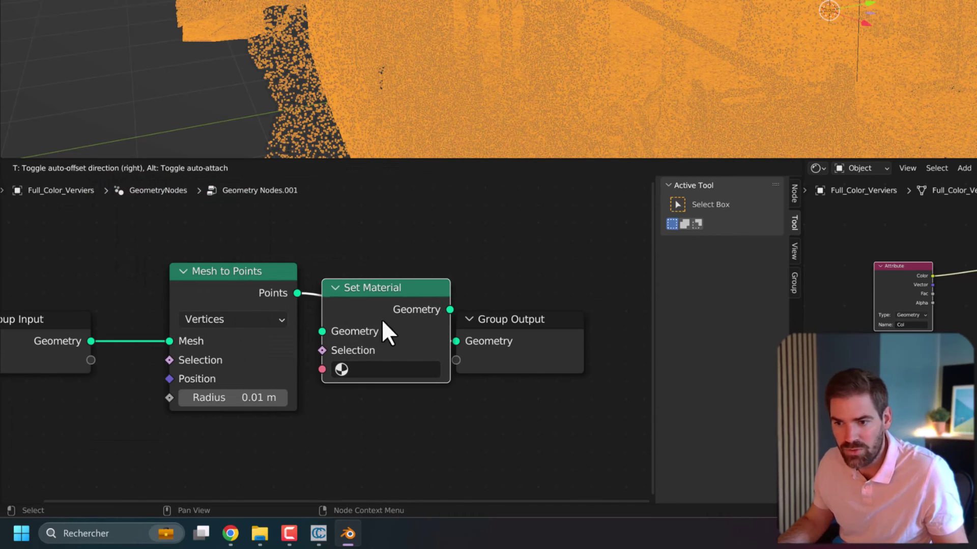
{"action": "left_click", "coordinate": [425, 330]}
{"action": "left_click", "coordinate": [423, 367]}
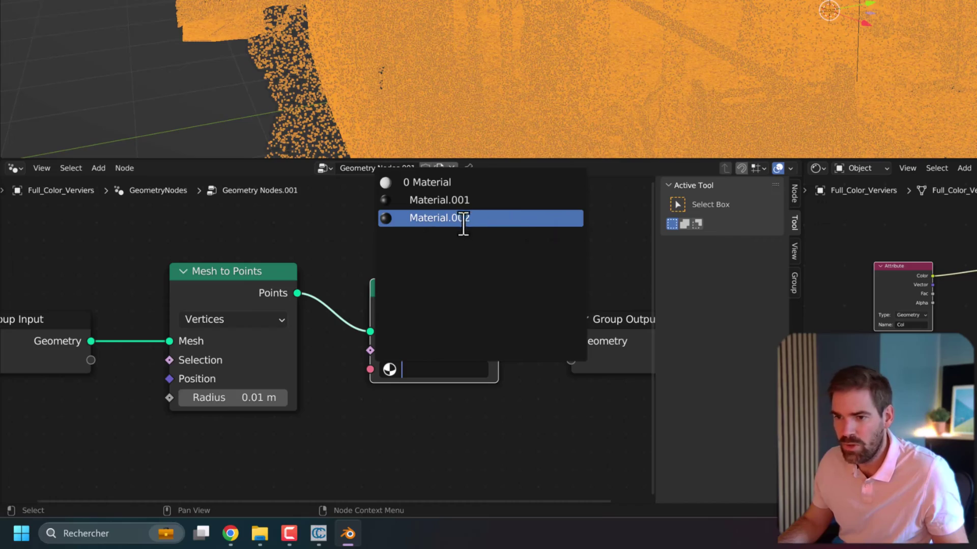
{"action": "key", "text": "Return"}
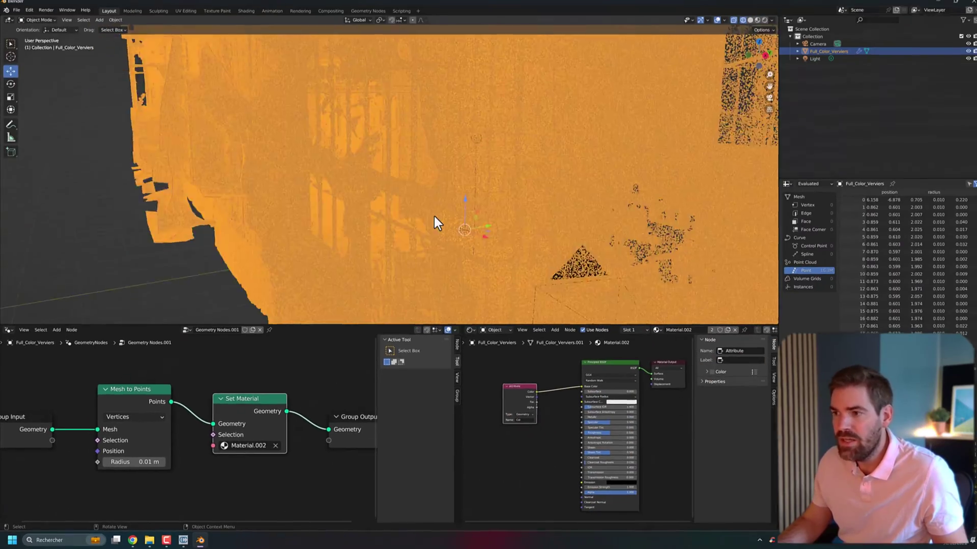
Move the scene's light a short distance along the Y axis inside the building
{"action": "middle_click_drag", "start_coordinate": [435, 223], "coordinate": [646, 212]}
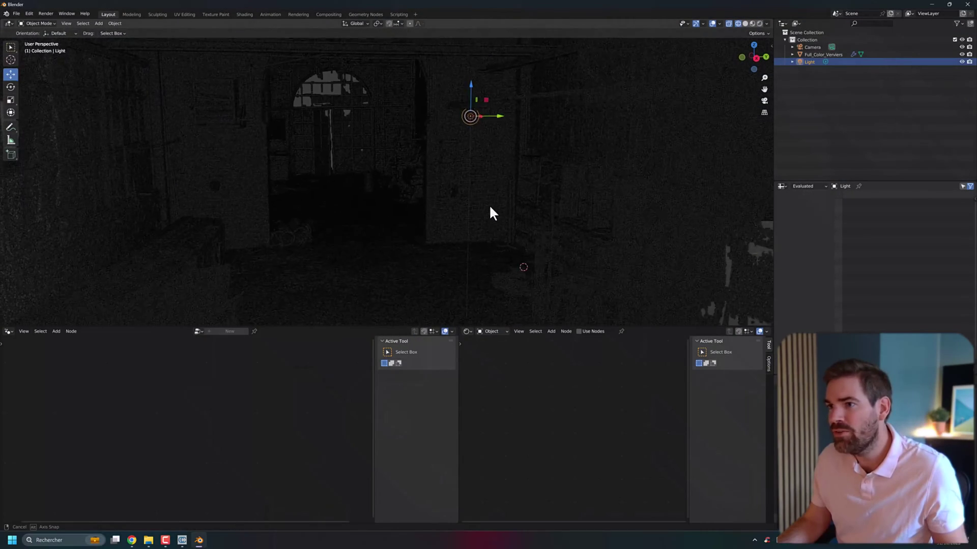
{"action": "middle_click_drag", "start_coordinate": [486, 201], "coordinate": [328, 178]}
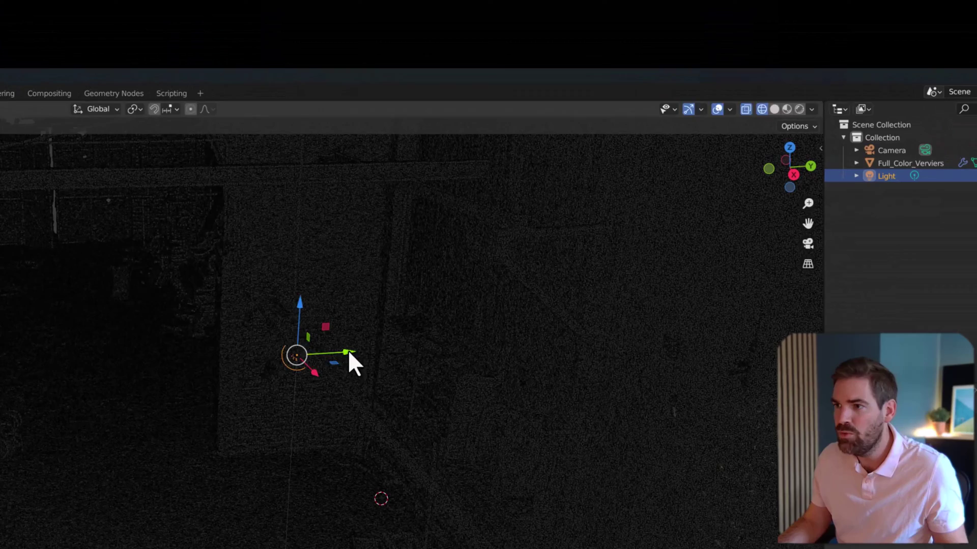
{"action": "mouse_move", "coordinate": [349, 351]}
{"action": "left_mouse_down"}
{"action": "mouse_move", "coordinate": [244, 360]}
{"action": "mouse_move", "coordinate": [336, 356]}
{"action": "left_mouse_up"}
{"action": "middle_click_drag", "start_coordinate": [280, 421], "coordinate": [249, 445]}
Copy the Light object in the Outliner and paste a duplicate of it into the scene
{"action": "right_click", "coordinate": [891, 176]}
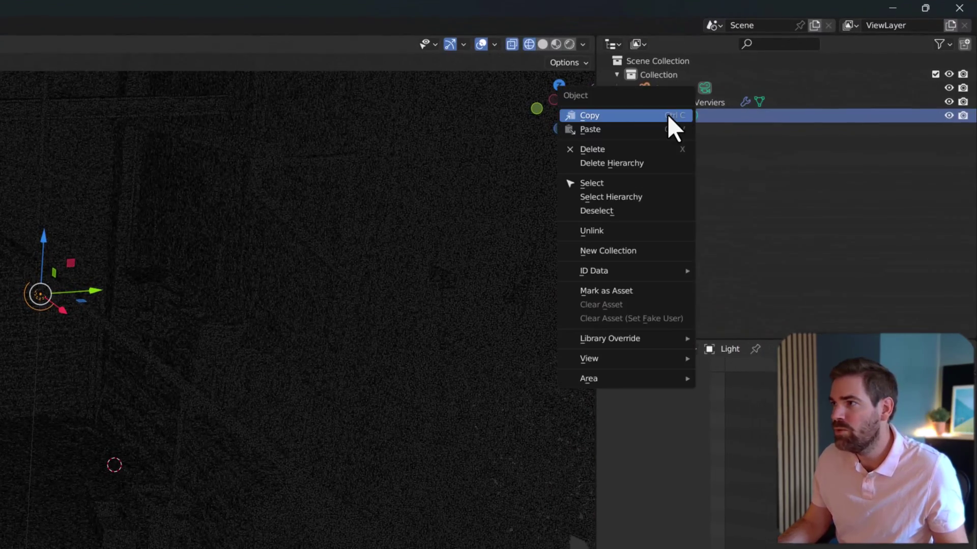
{"action": "left_click", "coordinate": [661, 116]}
{"action": "right_click", "coordinate": [658, 118]}
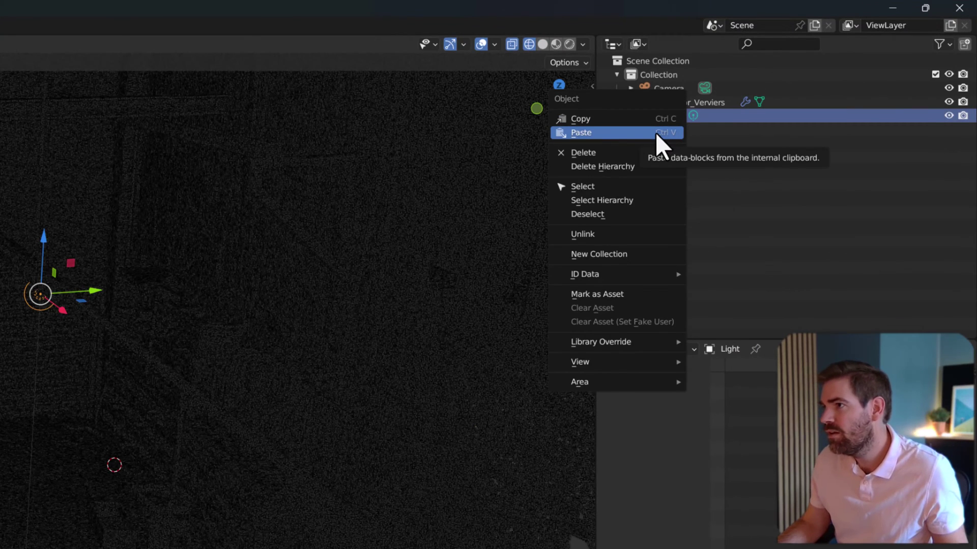
{"action": "right_click", "coordinate": [732, 170]}
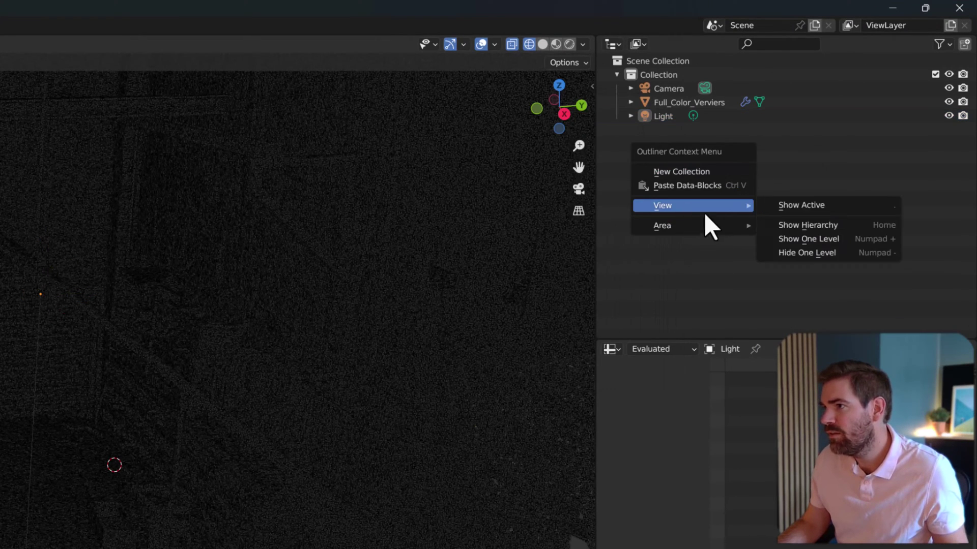
{"action": "left_click", "coordinate": [697, 186]}
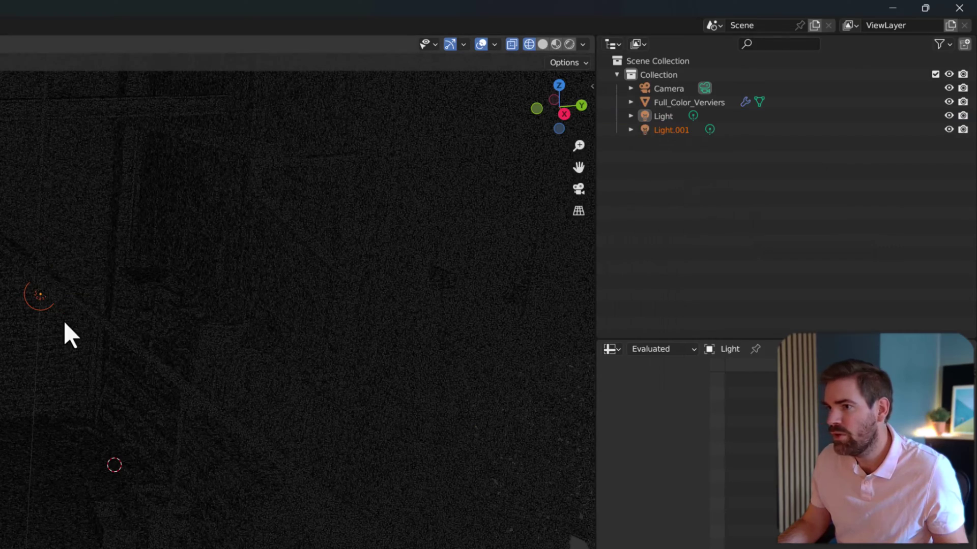
Move the duplicated light along the X axis to the area near the arched window
{"action": "left_click", "coordinate": [665, 130]}
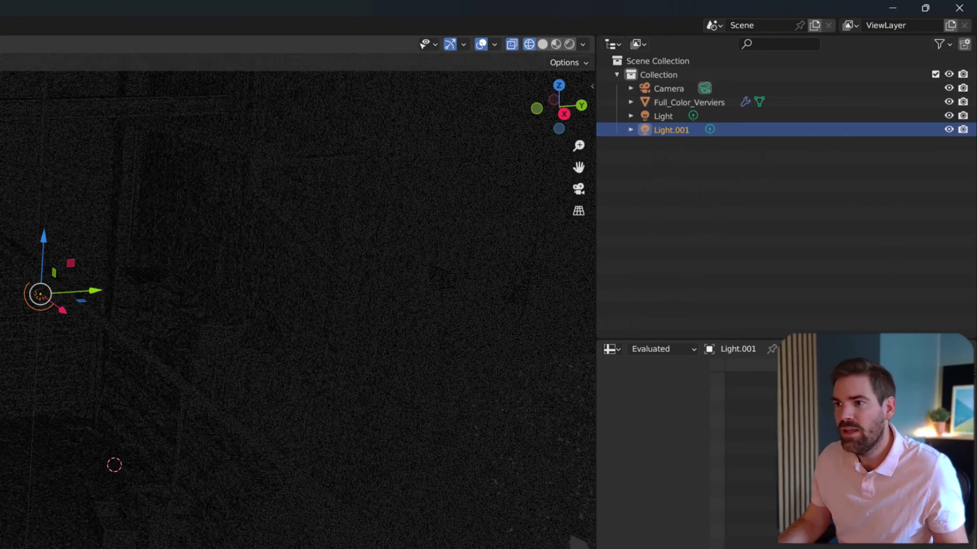
{"action": "key", "text": "g"}
{"action": "key", "text": "x"}
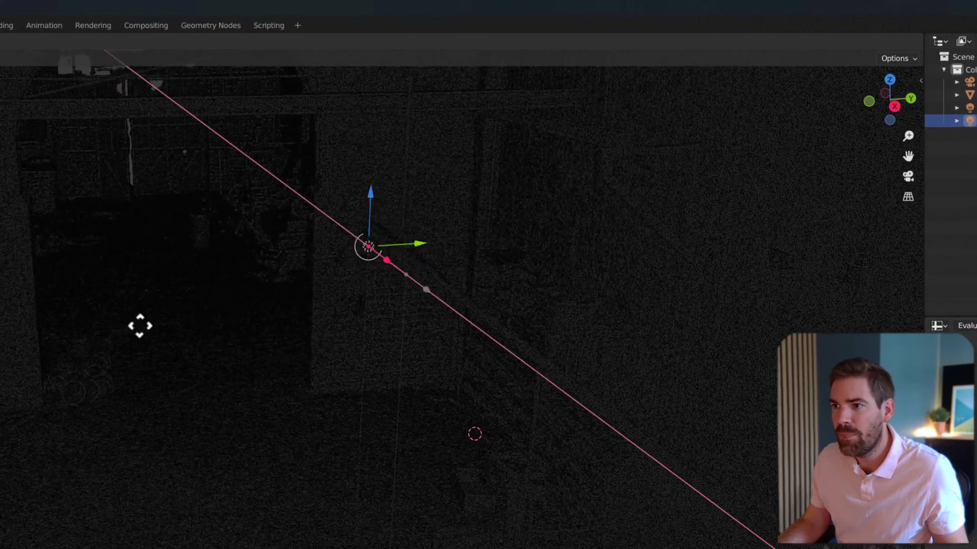
{"action": "left_click", "coordinate": [66, 283]}
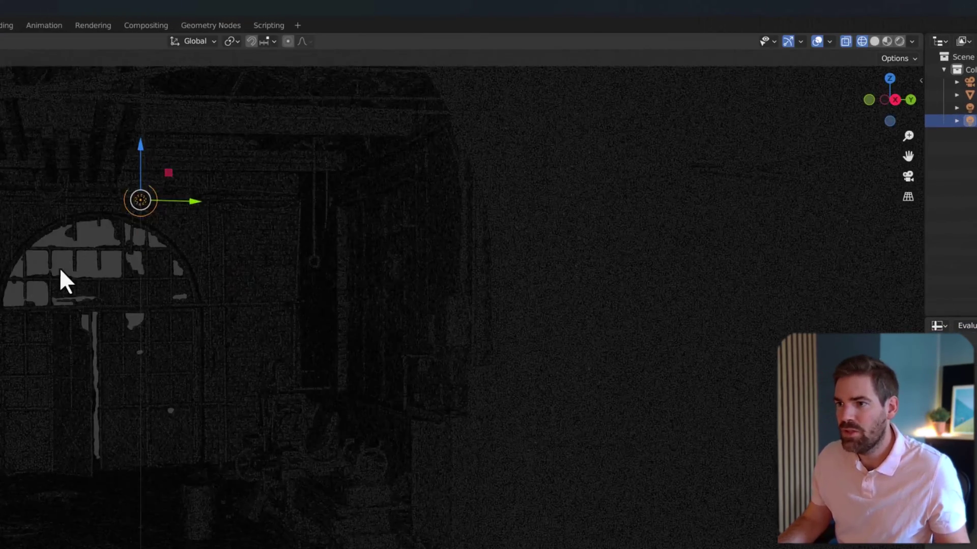
{"action": "scroll", "coordinate": [364, 481], "scroll_direction": "up", "scroll_amount": 5}
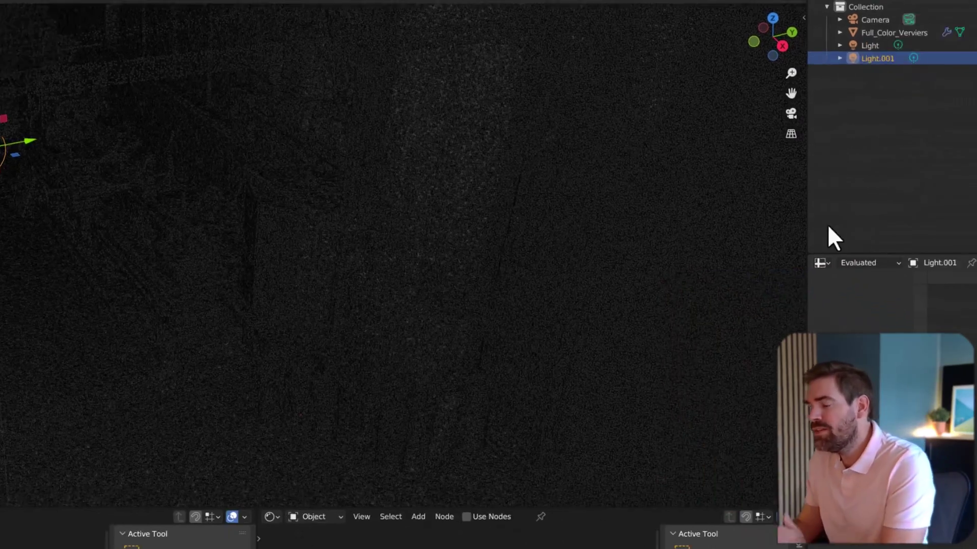
Switch the spreadsheet area to the Properties editor and display the light data settings of the two lights
{"action": "left_click", "coordinate": [821, 263]}
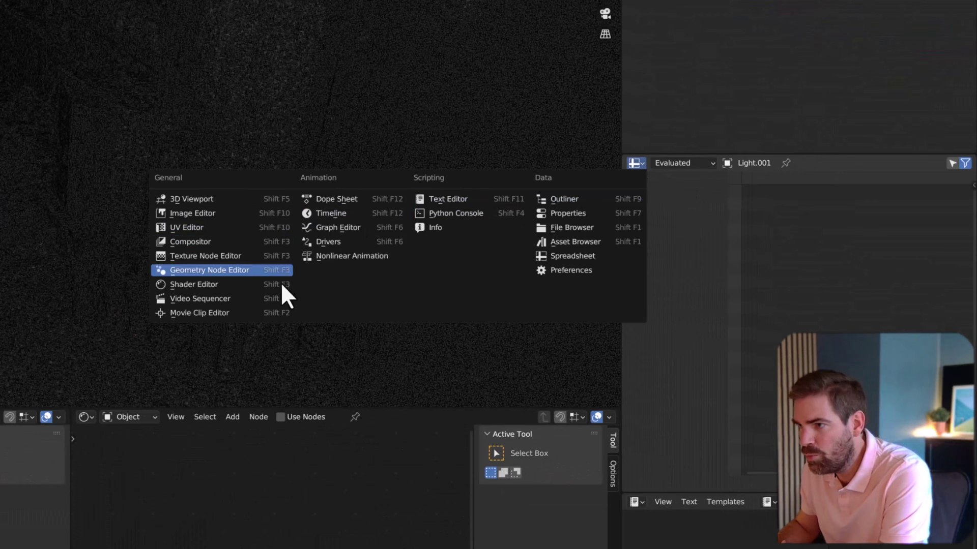
{"action": "left_click", "coordinate": [541, 214]}
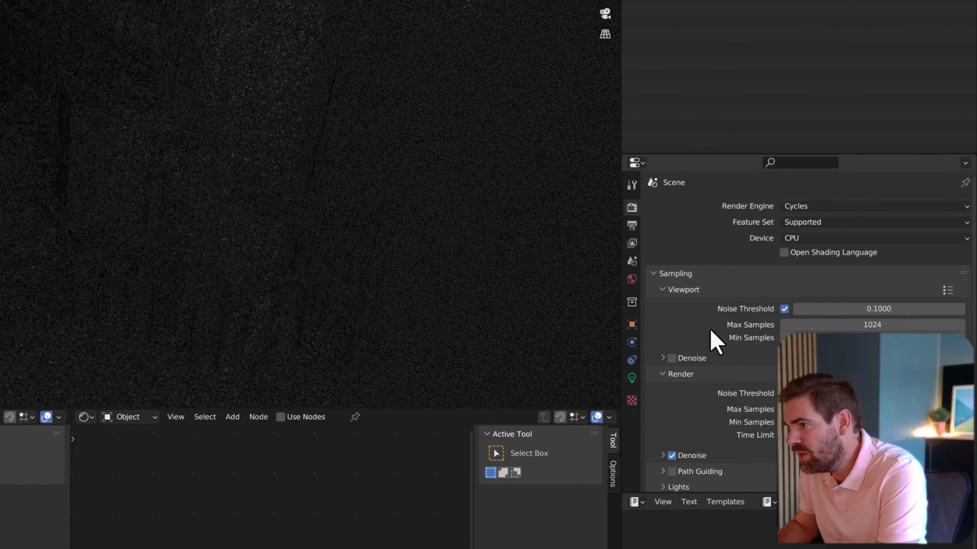
{"action": "left_click", "coordinate": [632, 378]}
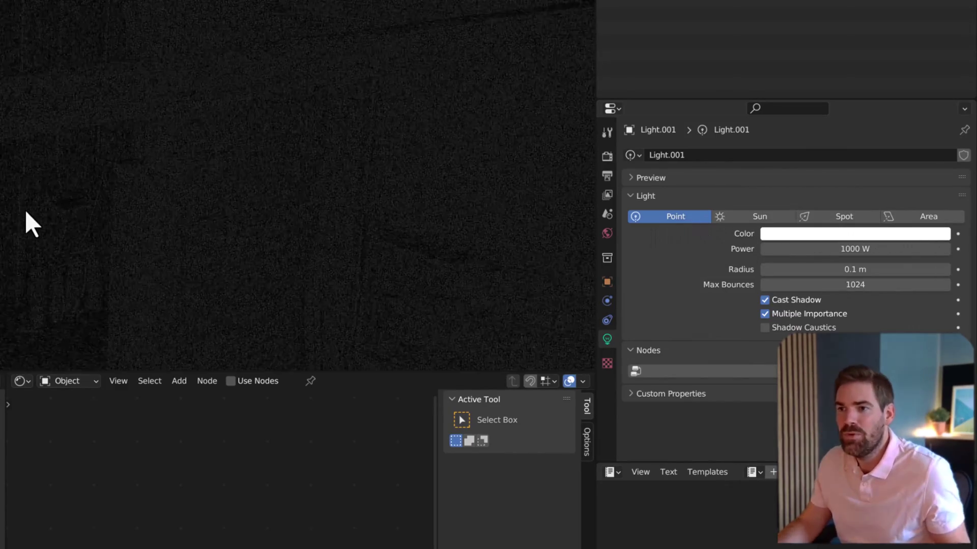
{"action": "middle_click_drag", "start_coordinate": [260, 110], "coordinate": [229, 127]}
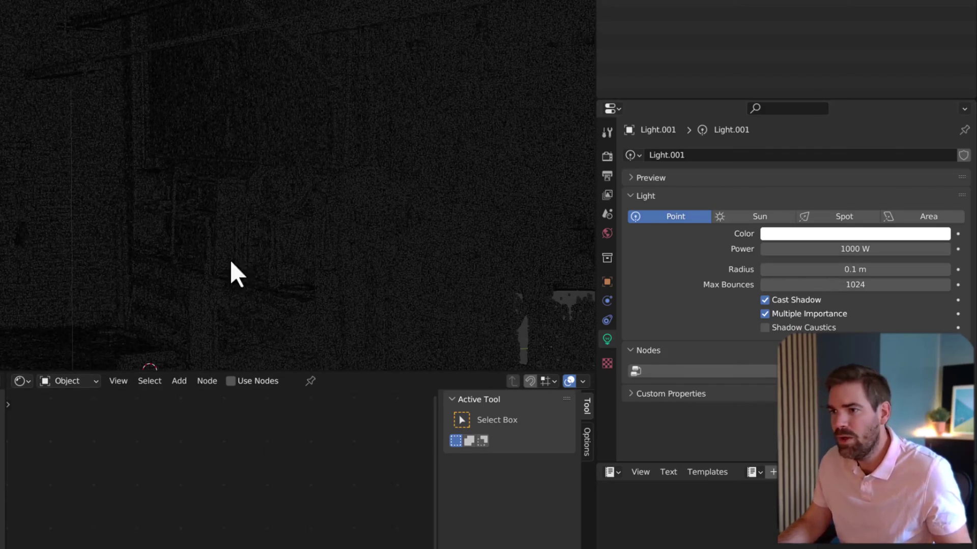
{"action": "middle_click_drag", "start_coordinate": [208, 252], "coordinate": [182, 241]}
{"action": "left_click", "coordinate": [107, 84]}
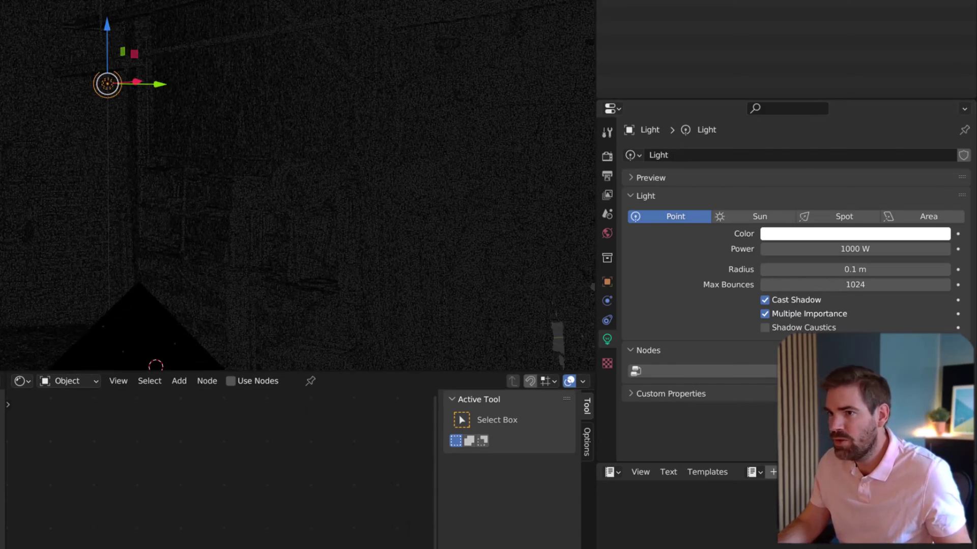
{"action": "key", "text": "ctrl+z"}
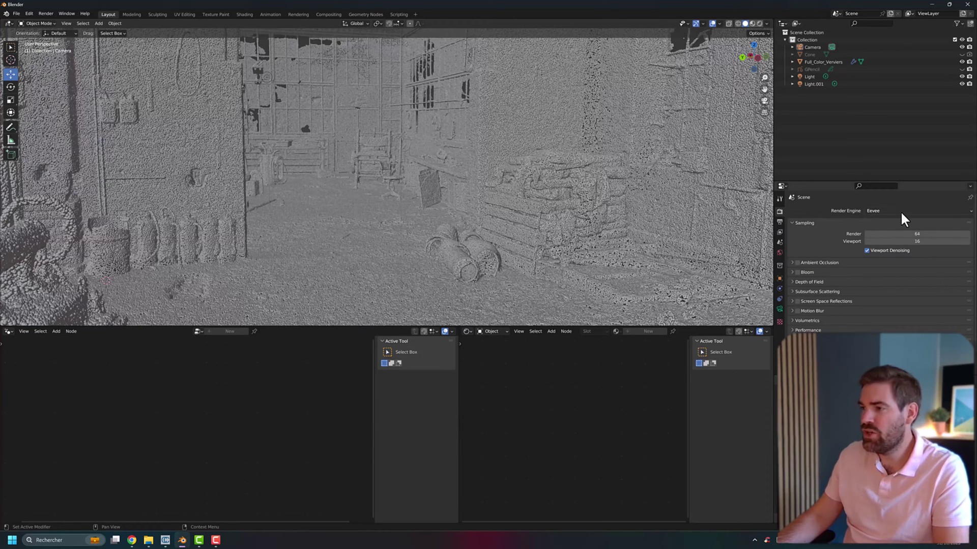
Check the render engine options with Eevee active, preview Rendered viewport shading, and return the viewport to Solid
{"action": "left_click", "coordinate": [888, 210]}
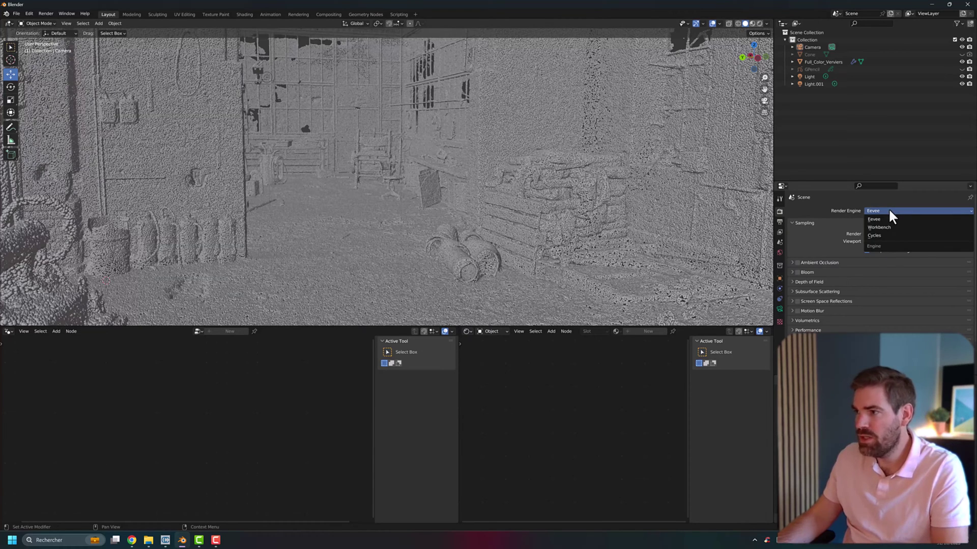
{"action": "left_click", "coordinate": [881, 211]}
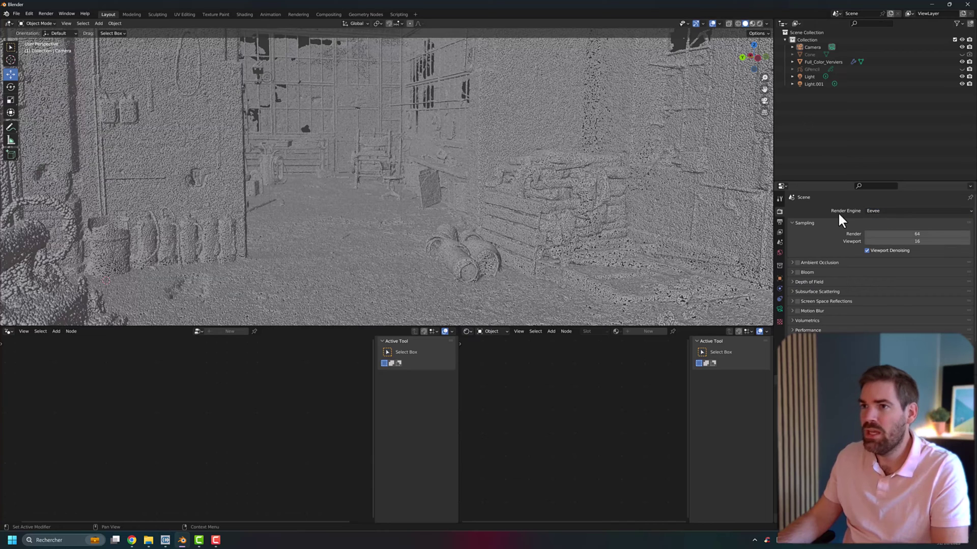
{"action": "left_click", "coordinate": [759, 23]}
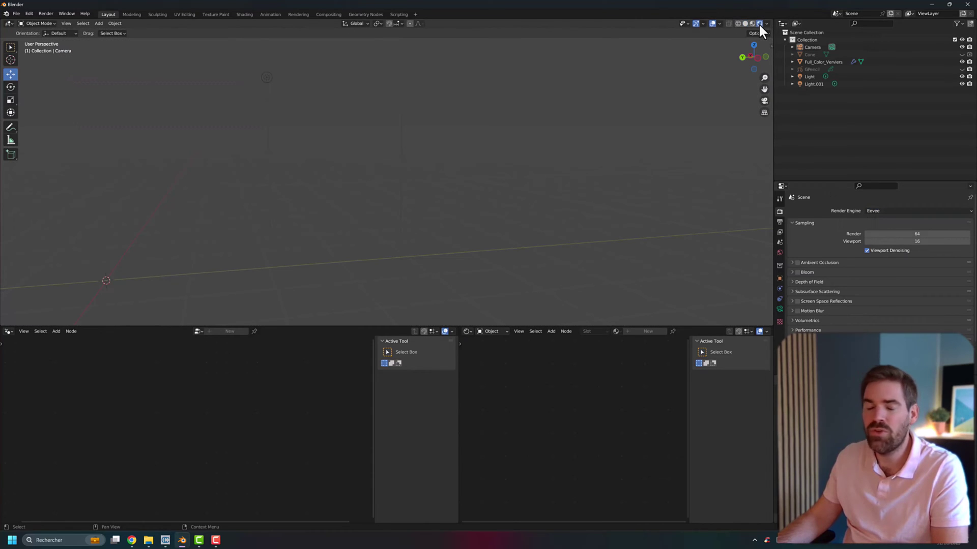
{"action": "left_click", "coordinate": [744, 23]}
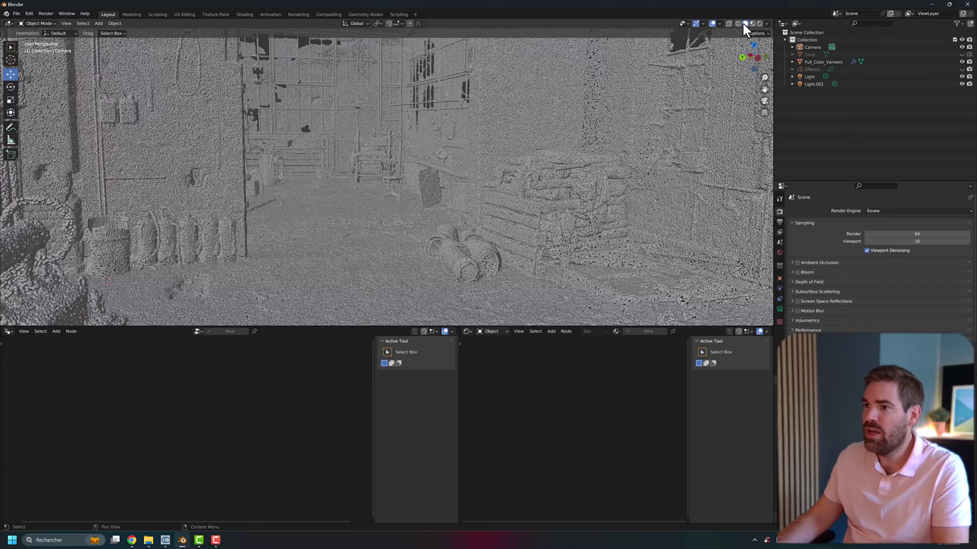
Set the render engine to Cycles, preview the scene in Rendered viewport shading, and return the viewport to Solid
{"action": "left_click", "coordinate": [875, 209]}
{"action": "left_click", "coordinate": [876, 234]}
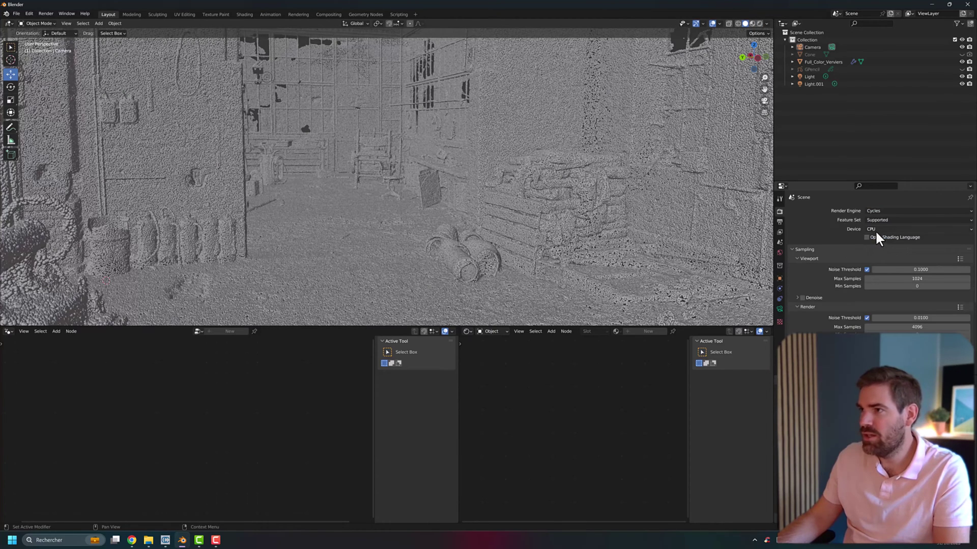
{"action": "left_click", "coordinate": [759, 23]}
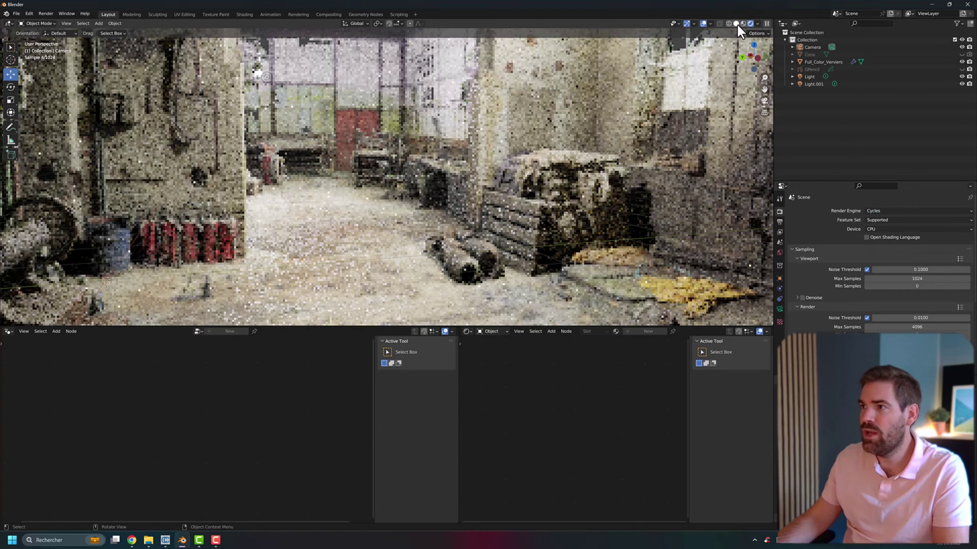
{"action": "left_click", "coordinate": [736, 23]}
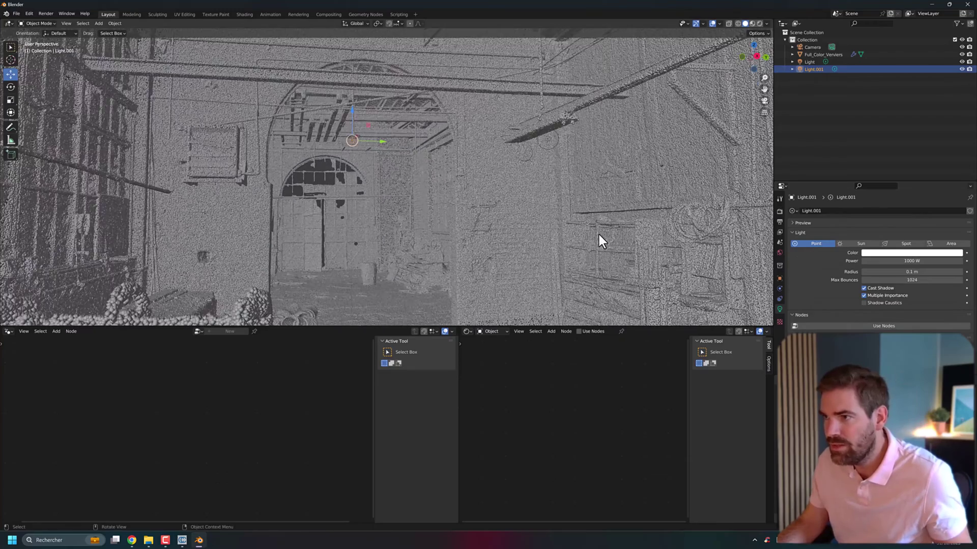
Frame Light.001 near the arched doorway and preview the lighting in Rendered viewport shading
{"action": "key", "text": "KP_Decimal"}
{"action": "scroll", "coordinate": [589, 237], "scroll_direction": "down", "scroll_amount": 10}
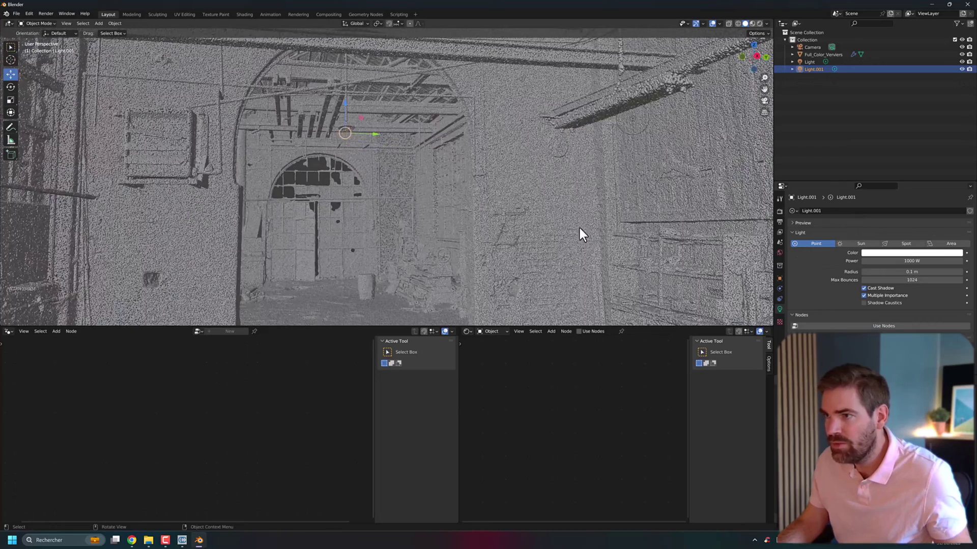
{"action": "left_click", "coordinate": [760, 24]}
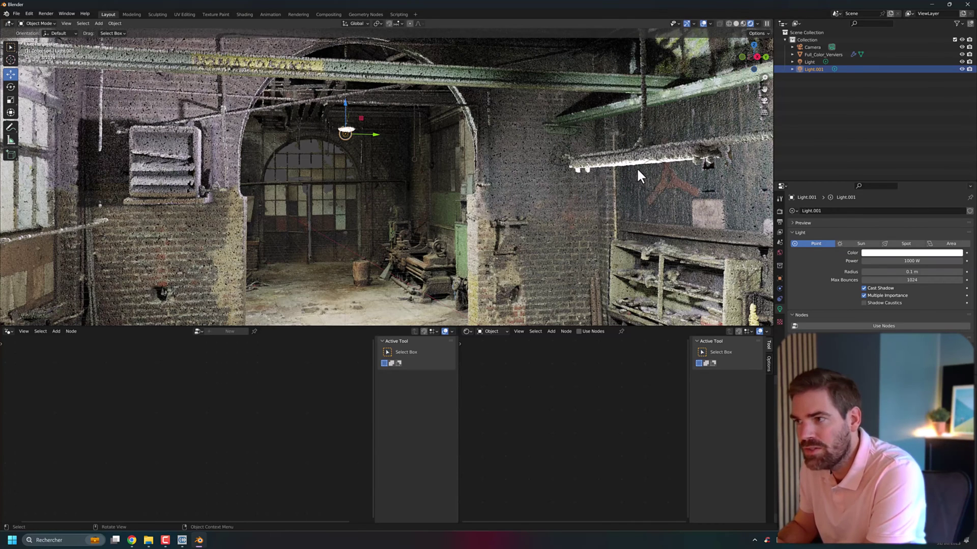
Select the Light object, hide Light.001 in the viewport, and return the viewport to Solid shading
{"action": "left_click", "coordinate": [808, 62]}
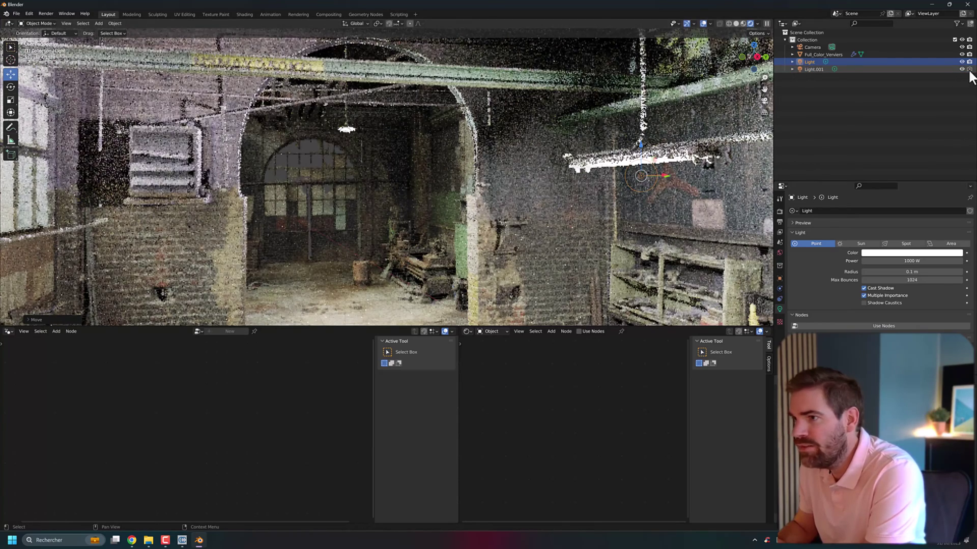
{"action": "left_click", "coordinate": [961, 69]}
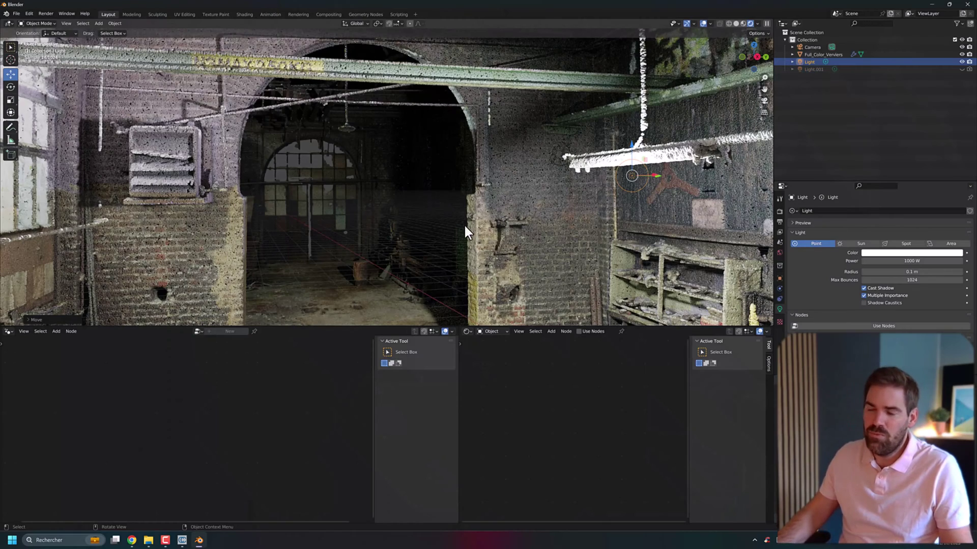
{"action": "middle_click_drag", "start_coordinate": [466, 236], "coordinate": [509, 224]}
{"action": "left_click", "coordinate": [735, 23]}
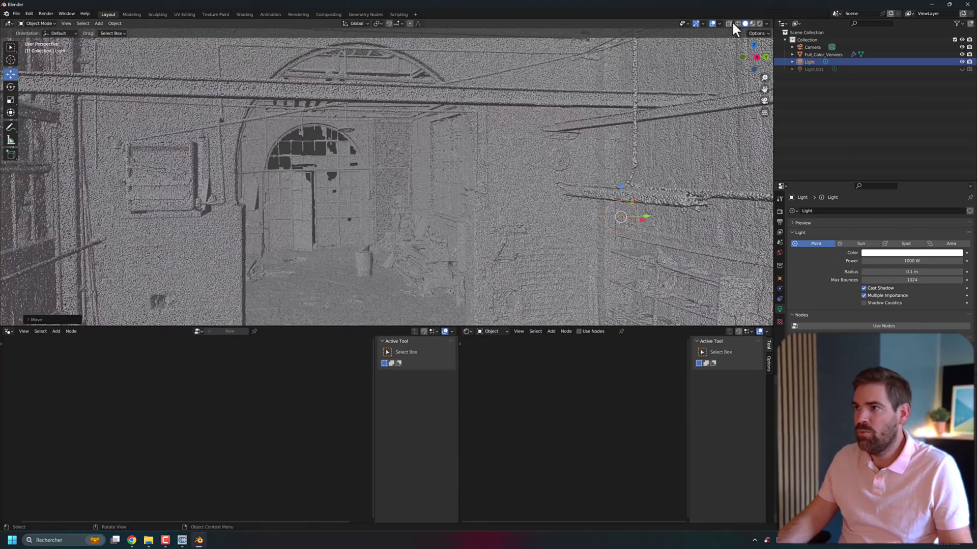
Show the whole building in Top Orthographic view and add a blank Grease Pencil object
{"action": "middle_click_drag", "start_coordinate": [483, 163], "coordinate": [475, 172]}
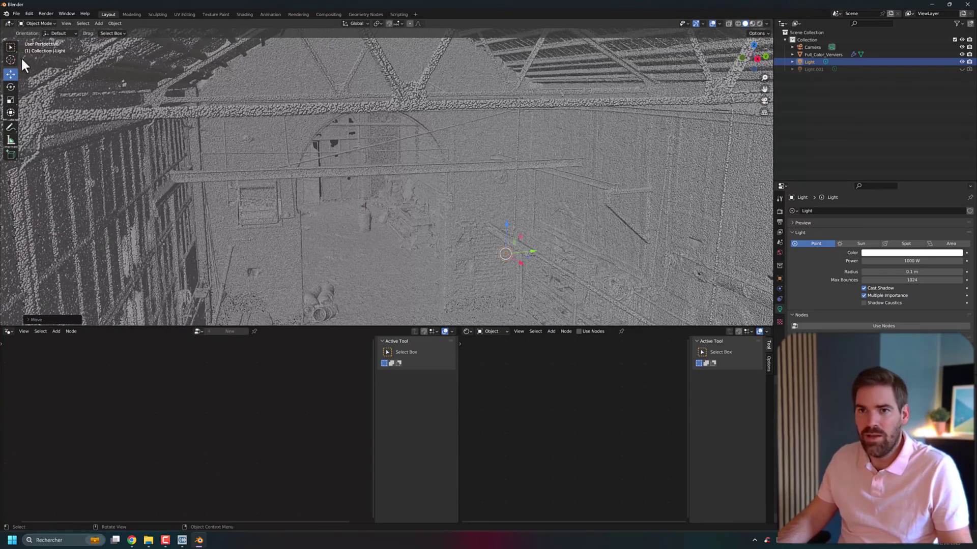
{"action": "left_click", "coordinate": [753, 45]}
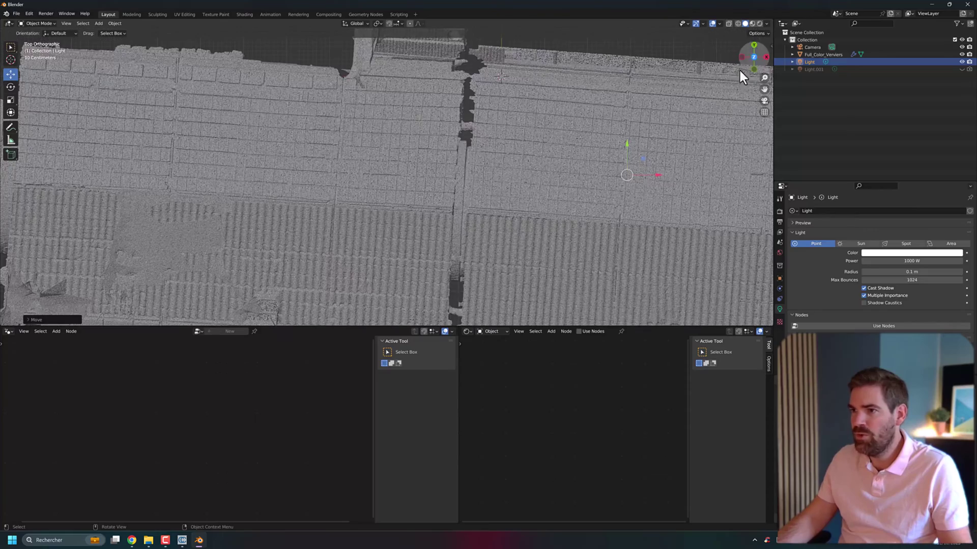
{"action": "middle_click_drag", "start_coordinate": [433, 172], "coordinate": [473, 201], "text": "shift"}
{"action": "left_click", "coordinate": [754, 57]}
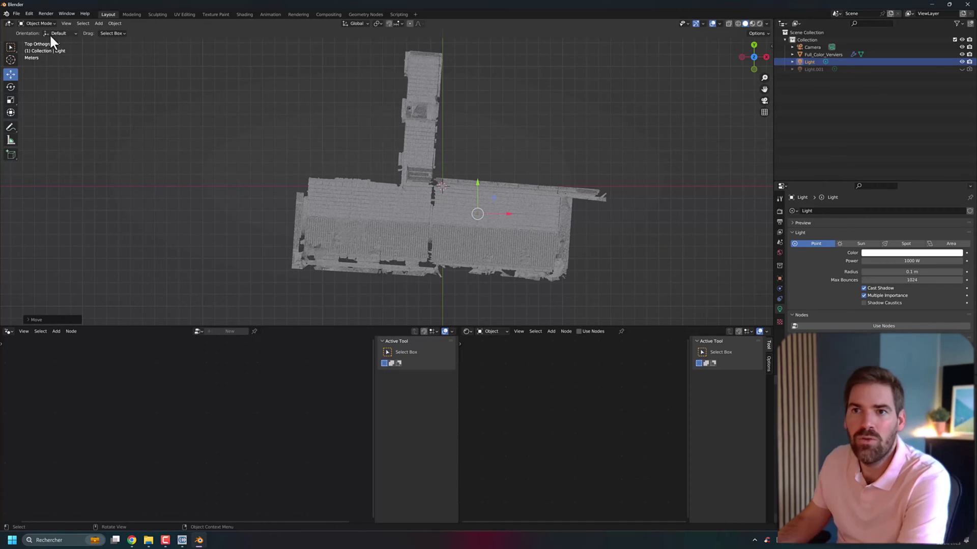
{"action": "left_click", "coordinate": [33, 24]}
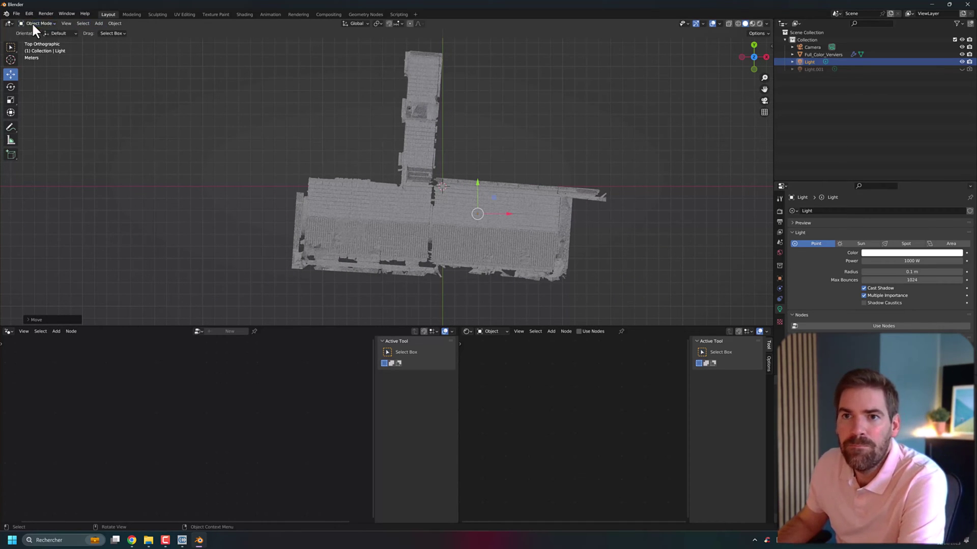
{"action": "left_click", "coordinate": [97, 24]}
{"action": "mouse_move", "coordinate": [126, 75]}
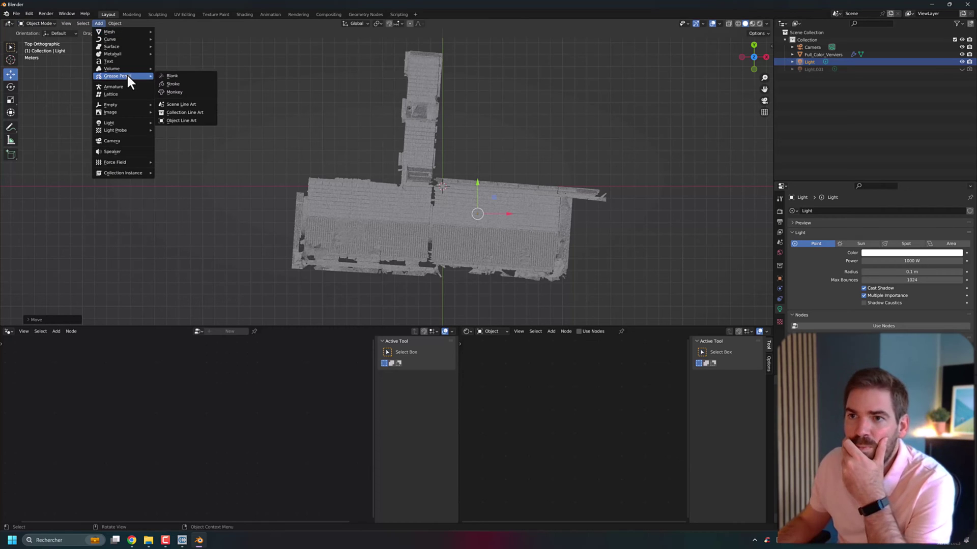
{"action": "left_click", "coordinate": [187, 85]}
In Draw Mode with a 50 px pencil radius, draw a path through the building's halls, and return to Object Mode
{"action": "left_click", "coordinate": [39, 24]}
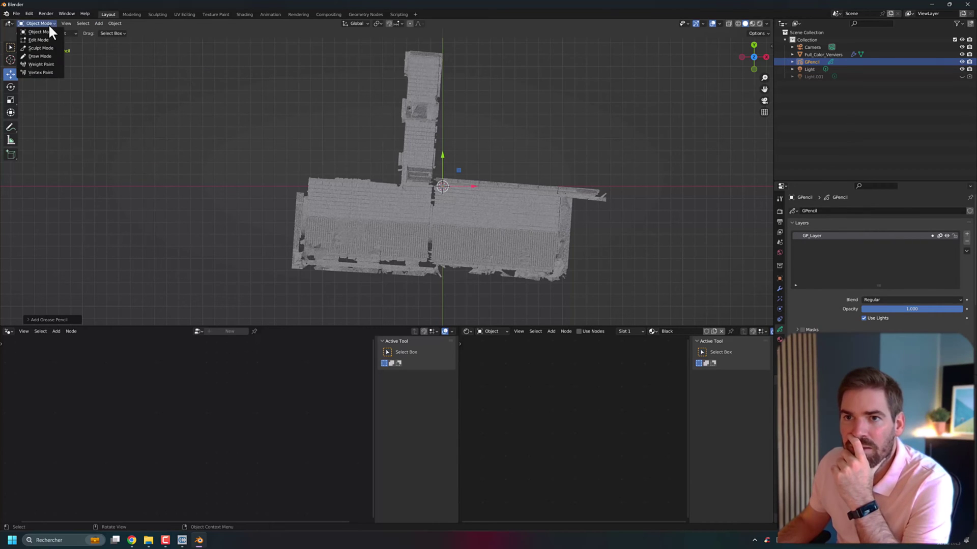
{"action": "left_click", "coordinate": [45, 56]}
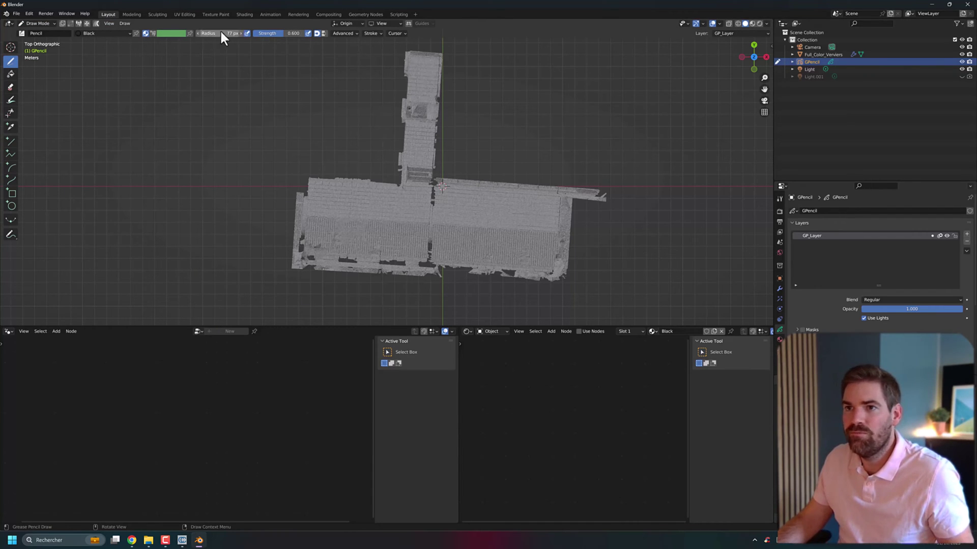
{"action": "left_click_drag", "start_coordinate": [231, 36], "coordinate": [218, 38]}
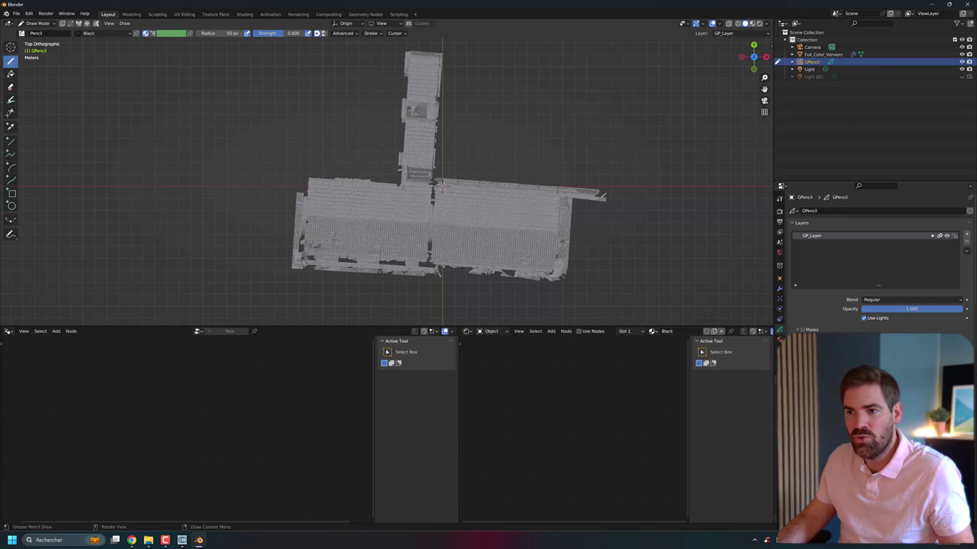
{"action": "left_click", "coordinate": [39, 23]}
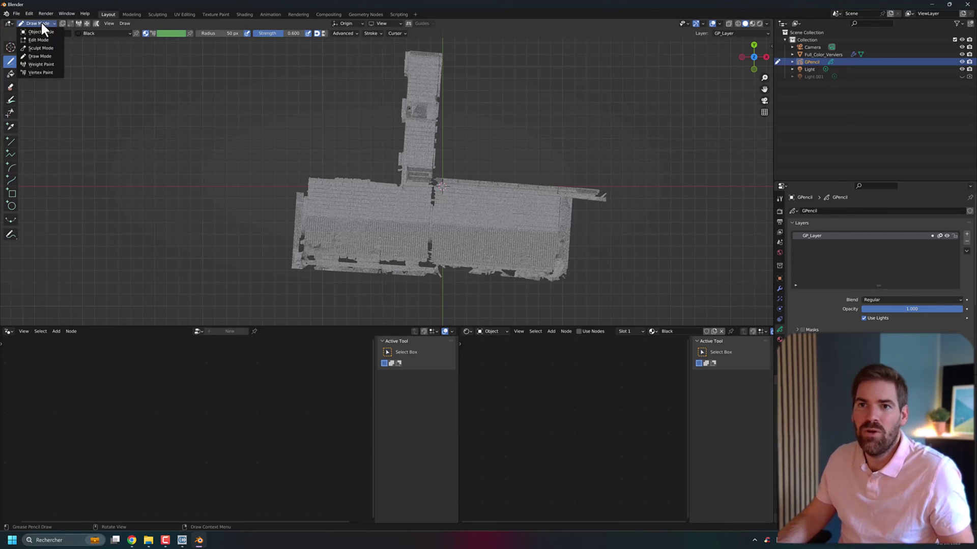
{"action": "left_click", "coordinate": [40, 31]}
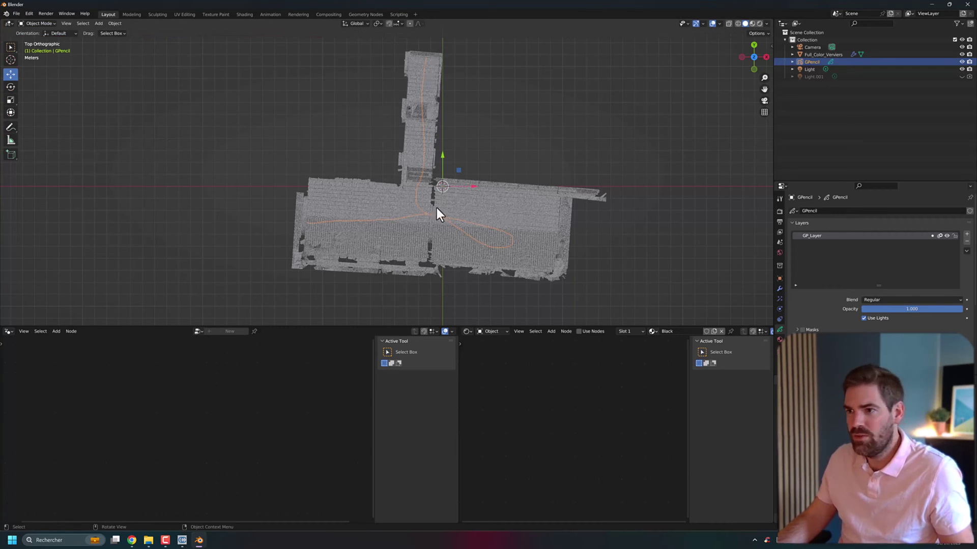
Move the Grease Pencil path along the Z axis so it runs just above the floor inside the building
{"action": "mouse_move", "coordinate": [529, 258]}
{"action": "middle_mouse_down"}
{"action": "mouse_move", "coordinate": [445, 228]}
{"action": "mouse_move", "coordinate": [423, 166]}
{"action": "mouse_move", "coordinate": [498, 196]}
{"action": "mouse_move", "coordinate": [630, 192]}
{"action": "mouse_move", "coordinate": [459, 223]}
{"action": "middle_mouse_up"}
{"action": "key", "text": "g"}
{"action": "key", "text": "z"}
{"action": "left_click", "coordinate": [435, 163]}
{"action": "scroll", "coordinate": [523, 236], "scroll_direction": "up", "scroll_amount": 10}
{"action": "mouse_move", "coordinate": [523, 235]}
{"action": "middle_mouse_down"}
{"action": "mouse_move", "coordinate": [567, 211]}
{"action": "mouse_move", "coordinate": [457, 207]}
{"action": "mouse_move", "coordinate": [461, 197]}
{"action": "mouse_move", "coordinate": [281, 224]}
{"action": "mouse_move", "coordinate": [329, 203]}
{"action": "middle_mouse_up"}
{"action": "mouse_move", "coordinate": [248, 242]}
{"action": "middle_mouse_down"}
{"action": "mouse_move", "coordinate": [307, 181]}
{"action": "mouse_move", "coordinate": [368, 145]}
{"action": "mouse_move", "coordinate": [331, 148]}
{"action": "mouse_move", "coordinate": [342, 154]}
{"action": "mouse_move", "coordinate": [289, 145]}
{"action": "mouse_move", "coordinate": [297, 156]}
{"action": "mouse_move", "coordinate": [240, 191]}
{"action": "mouse_move", "coordinate": [261, 173]}
{"action": "mouse_move", "coordinate": [495, 148]}
{"action": "mouse_move", "coordinate": [604, 165]}
{"action": "mouse_move", "coordinate": [425, 100]}
{"action": "mouse_move", "coordinate": [435, 93]}
{"action": "mouse_move", "coordinate": [425, 212]}
{"action": "mouse_move", "coordinate": [469, 167]}
{"action": "middle_mouse_up"}
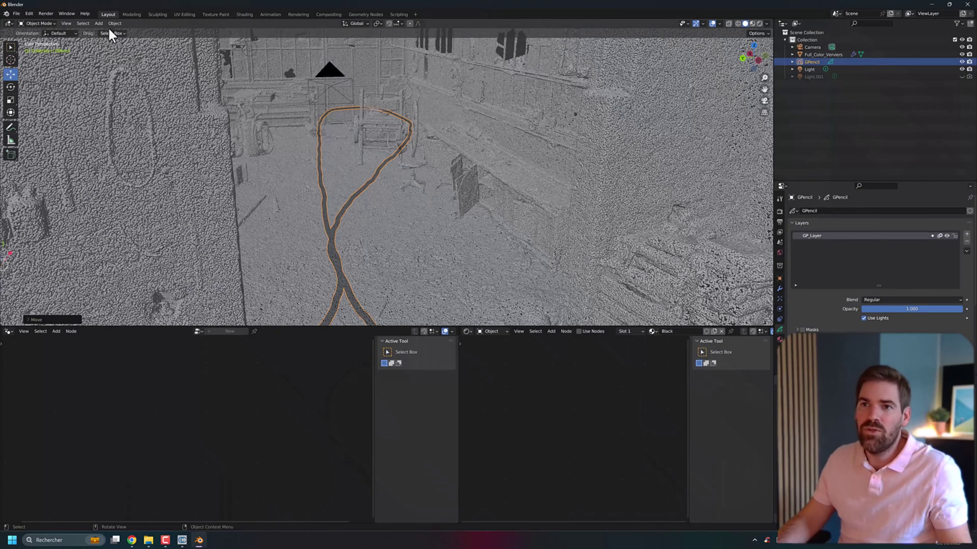
Add a mesh cone and move it along the Y axis inside the hall in front of the arch
{"action": "left_click", "coordinate": [100, 23]}
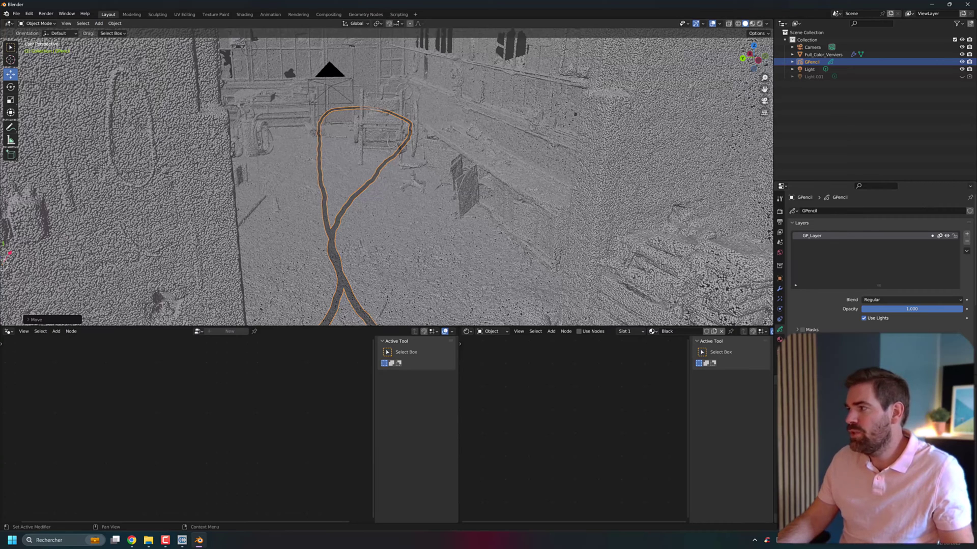
{"action": "left_click", "coordinate": [98, 24]}
{"action": "mouse_move", "coordinate": [102, 31]}
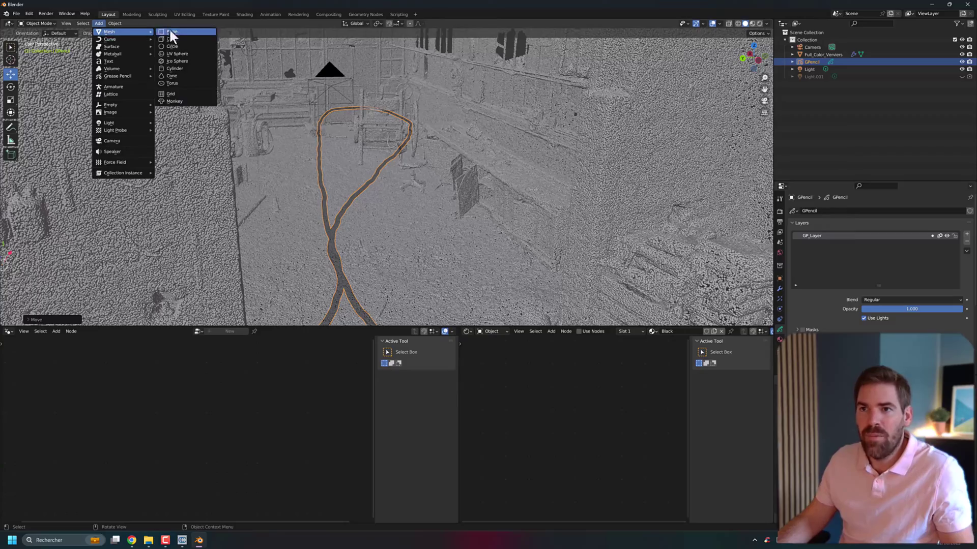
{"action": "left_click", "coordinate": [182, 76]}
{"action": "middle_click_drag", "start_coordinate": [401, 173], "coordinate": [438, 231]}
{"action": "key", "text": "g"}
{"action": "key", "text": "y"}
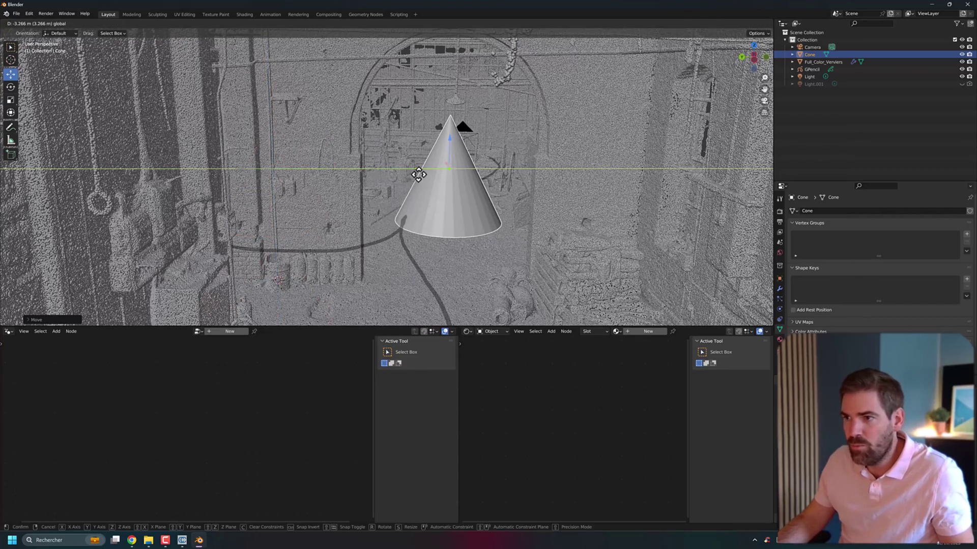
{"action": "left_click", "coordinate": [421, 182]}
Scale the cone with the X axis locked, and narrow it along the Y axis
{"action": "left_click", "coordinate": [11, 100]}
{"action": "middle_click_drag", "start_coordinate": [392, 219], "coordinate": [405, 153]}
{"action": "key", "text": "s"}
{"action": "key", "text": "shift+x"}
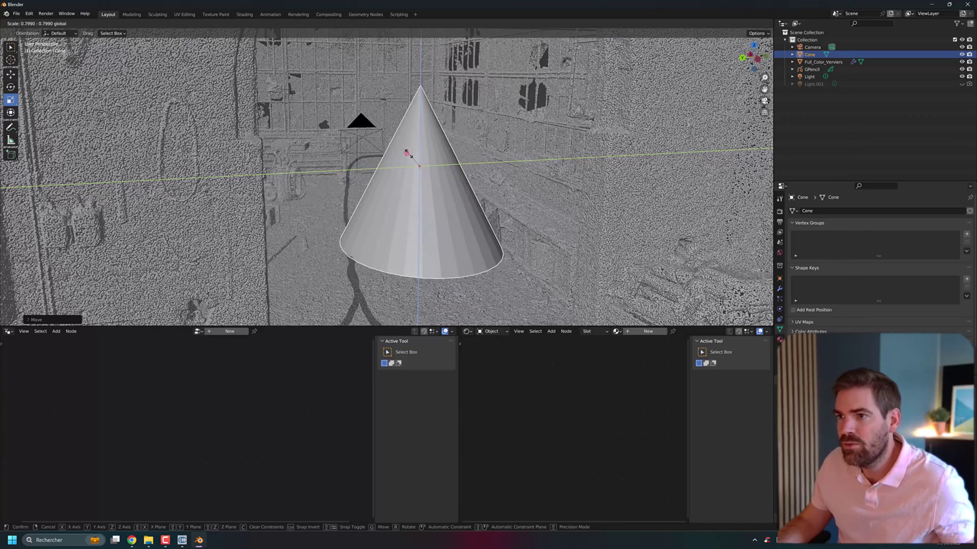
{"action": "left_click", "coordinate": [393, 174]}
{"action": "key", "text": "s"}
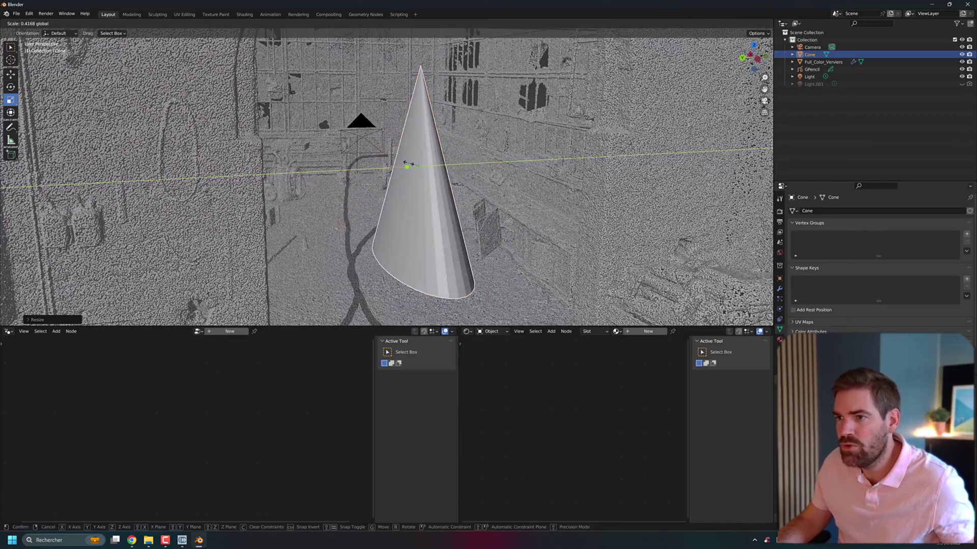
{"action": "left_click", "coordinate": [382, 179]}
Scale the cone along the X axis to give it a slim pointer shape
{"action": "middle_click_drag", "start_coordinate": [381, 179], "coordinate": [358, 178]}
{"action": "key", "text": "s"}
{"action": "key", "text": "x"}
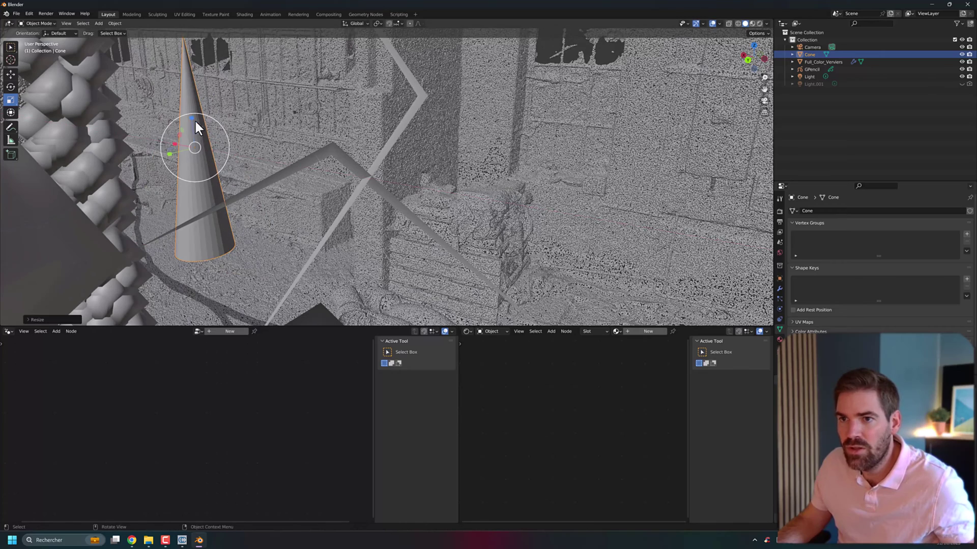
{"action": "left_click_drag", "start_coordinate": [195, 124], "coordinate": [179, 161]}
{"action": "key", "text": "s"}
{"action": "key", "text": "x"}
{"action": "left_click", "coordinate": [178, 148]}
{"action": "key", "text": "s"}
{"action": "key", "text": "x"}
{"action": "left_click", "coordinate": [230, 211]}
{"action": "mouse_move", "coordinate": [230, 210]}
{"action": "middle_mouse_down"}
{"action": "mouse_move", "coordinate": [243, 218]}
{"action": "mouse_move", "coordinate": [222, 202]}
{"action": "middle_mouse_up"}
Rotate the cone about 180° around the Y axis so its tip points down
{"action": "left_click", "coordinate": [11, 86]}
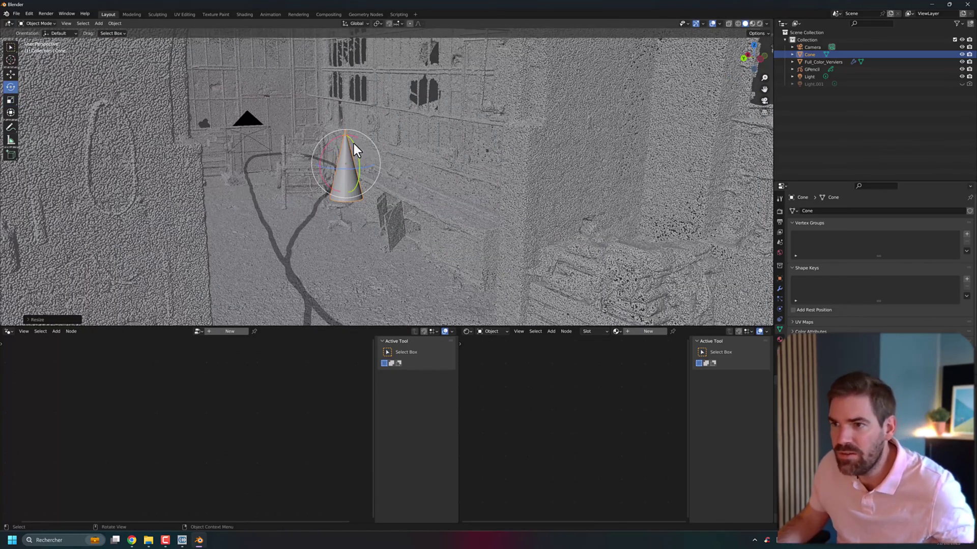
{"action": "key", "text": "r"}
{"action": "key", "text": "y"}
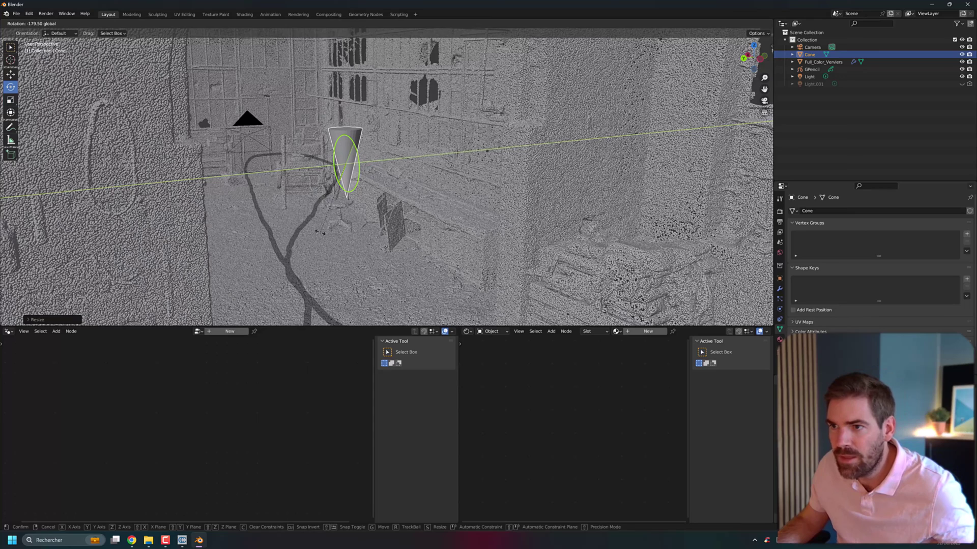
{"action": "left_click", "coordinate": [316, 228]}
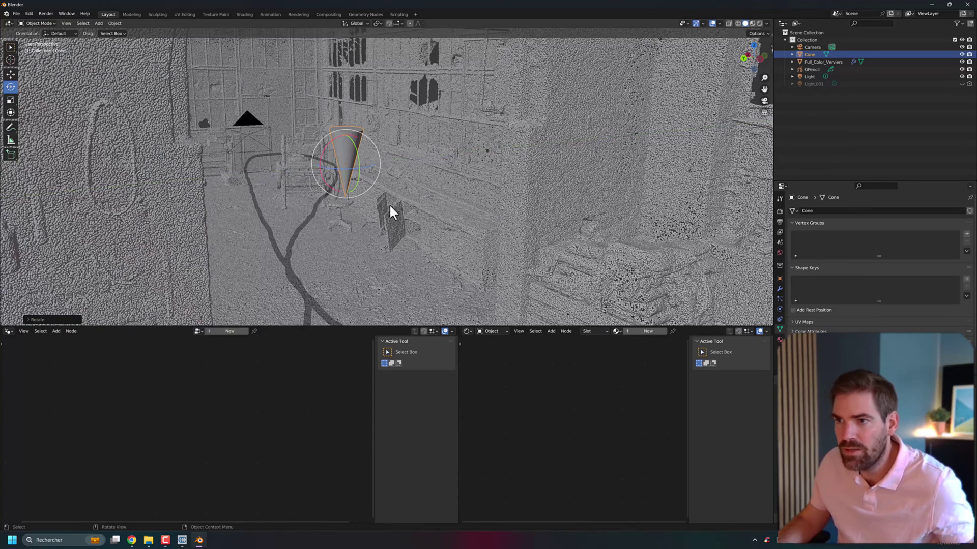
Move the inverted cone to the window wall above the workbench
{"action": "left_click", "coordinate": [10, 73]}
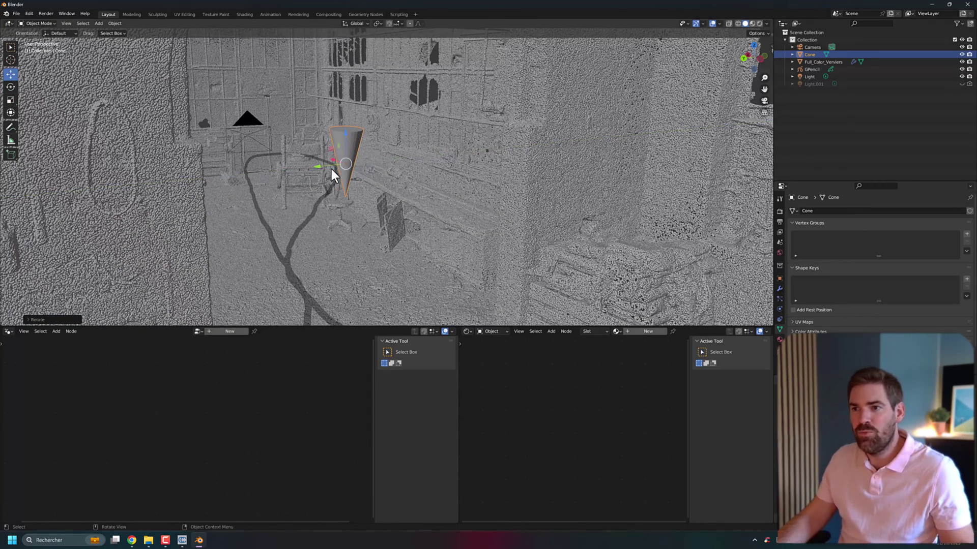
{"action": "left_click_drag", "start_coordinate": [333, 165], "coordinate": [378, 167]}
{"action": "scroll", "coordinate": [387, 168], "scroll_direction": "up", "scroll_amount": 2}
{"action": "middle_click_drag", "start_coordinate": [391, 164], "coordinate": [127, 243]}
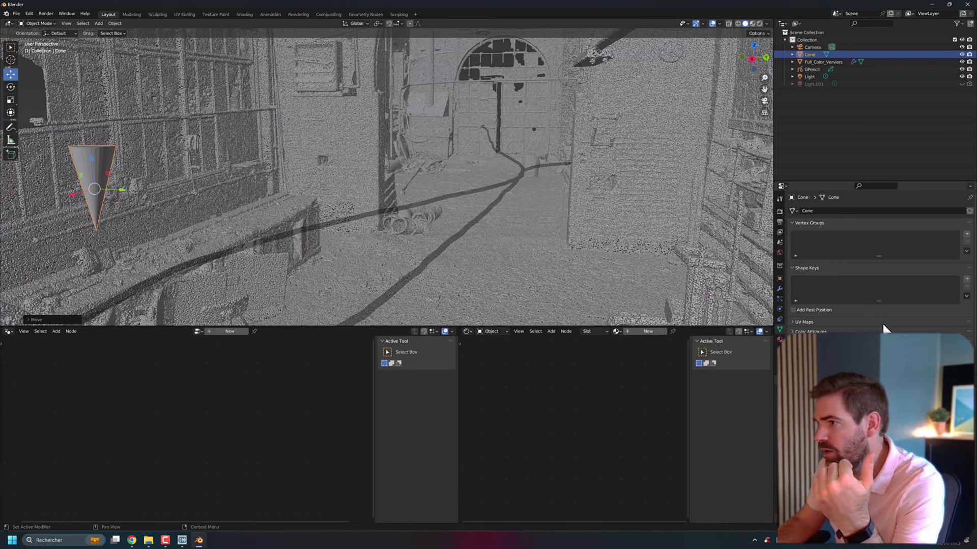
Create a new material for the cone and set its Base Color to bright green
{"action": "scroll", "coordinate": [828, 318], "scroll_direction": "down", "scroll_amount": 2}
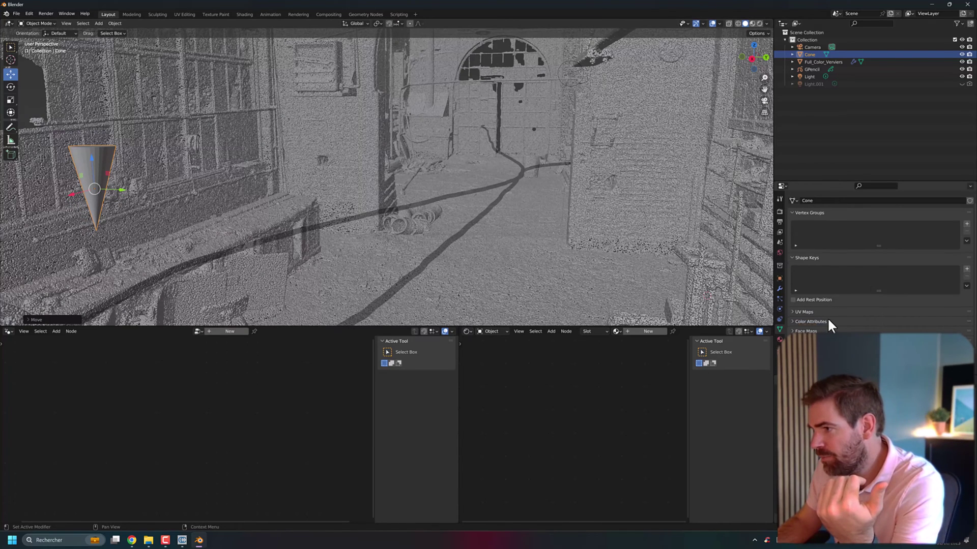
{"action": "left_click", "coordinate": [780, 339]}
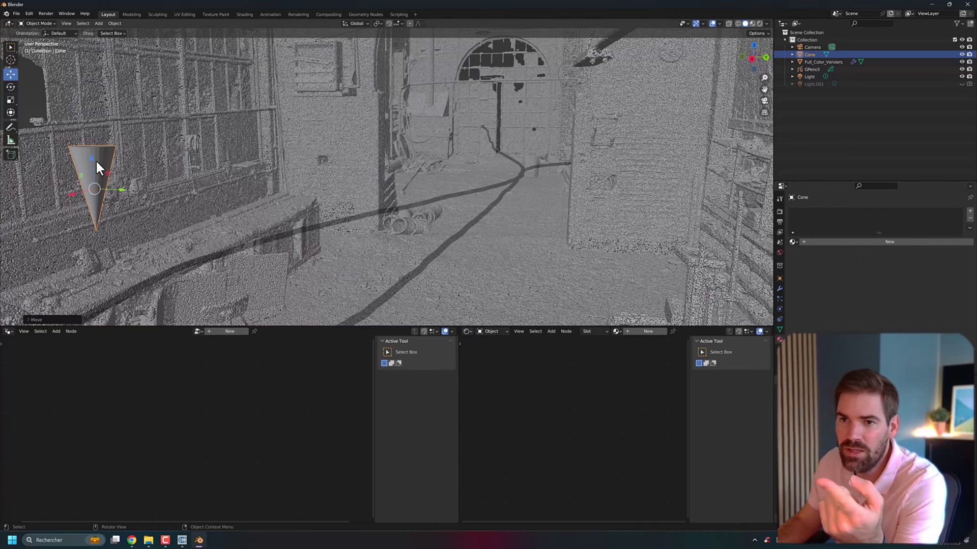
{"action": "left_click", "coordinate": [856, 241]}
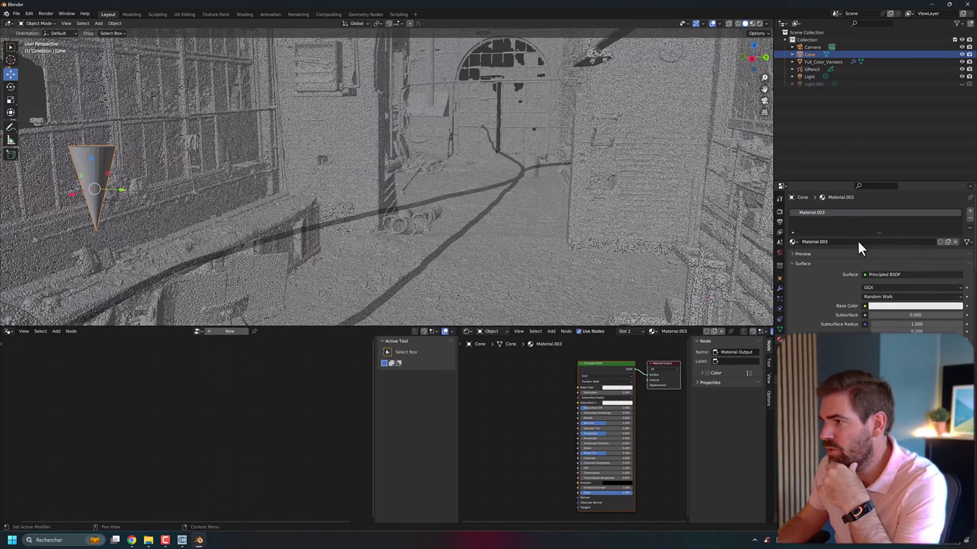
{"action": "left_click", "coordinate": [615, 387]}
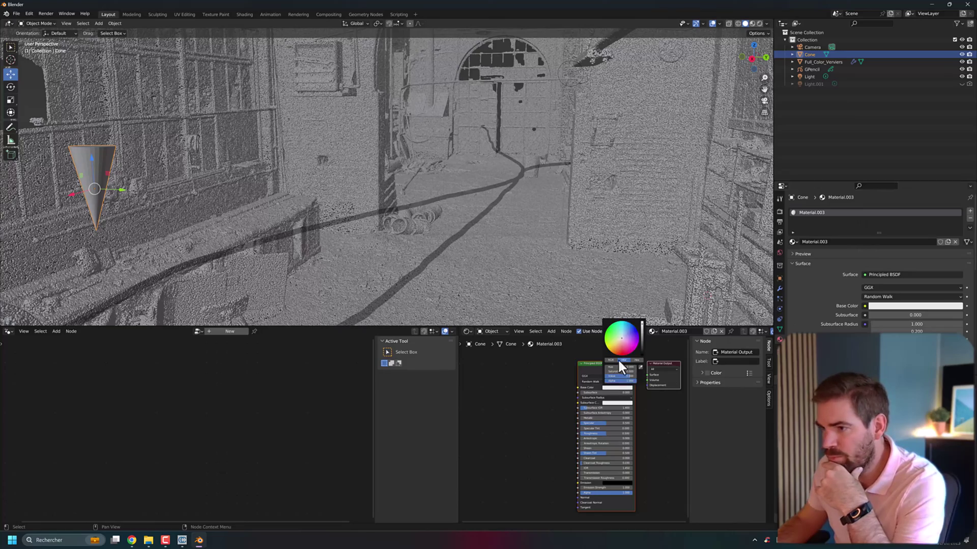
{"action": "left_click", "coordinate": [616, 349]}
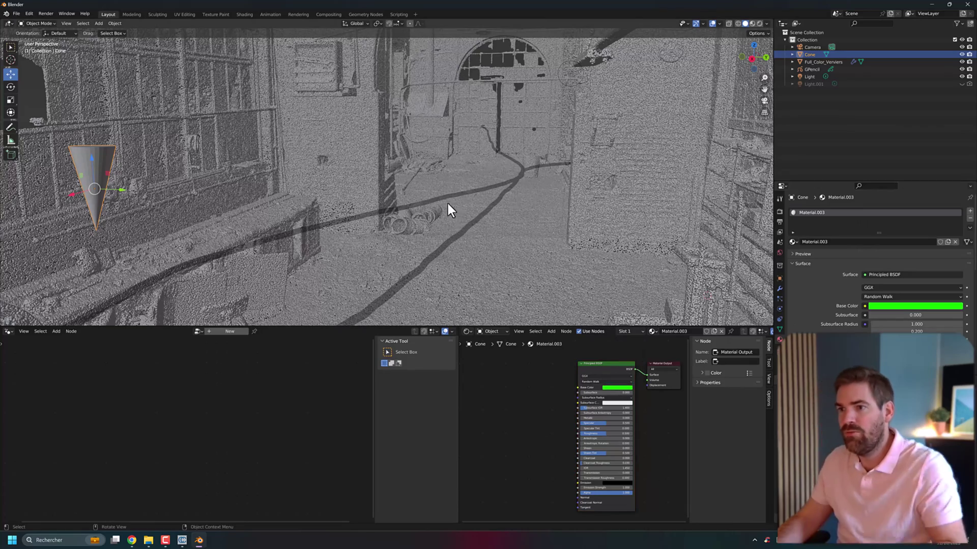
Preview the green cone and the scene in rendered shading, and select the Full_Color_Verviers point cloud
{"action": "middle_click_drag", "start_coordinate": [462, 251], "coordinate": [486, 108]}
{"action": "left_click", "coordinate": [759, 23]}
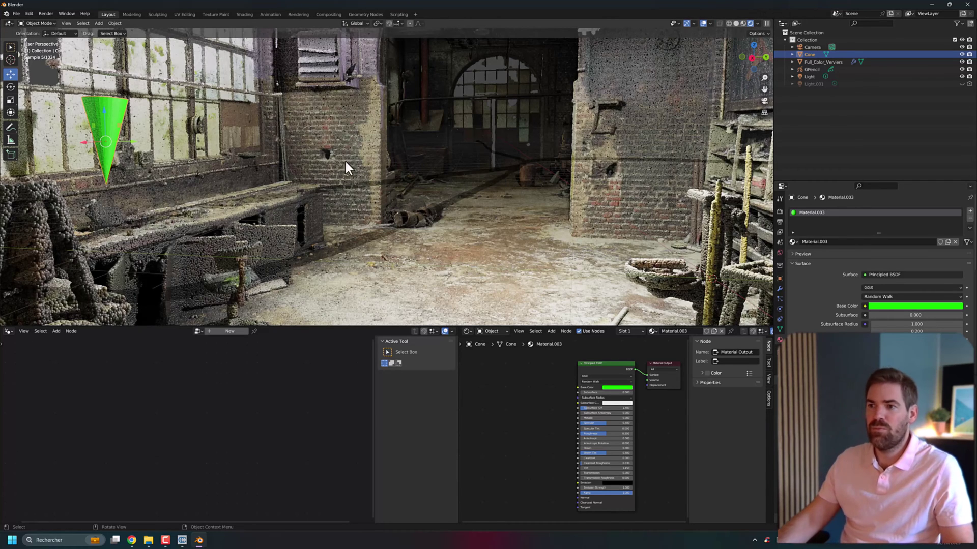
{"action": "left_click", "coordinate": [267, 194]}
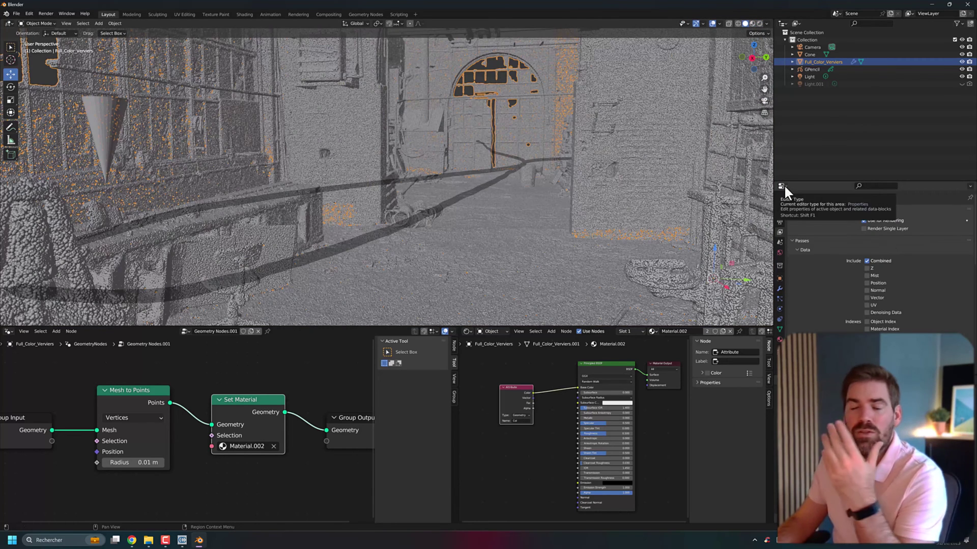
Enable the Z data pass for the view layer
{"action": "left_click", "coordinate": [782, 187]}
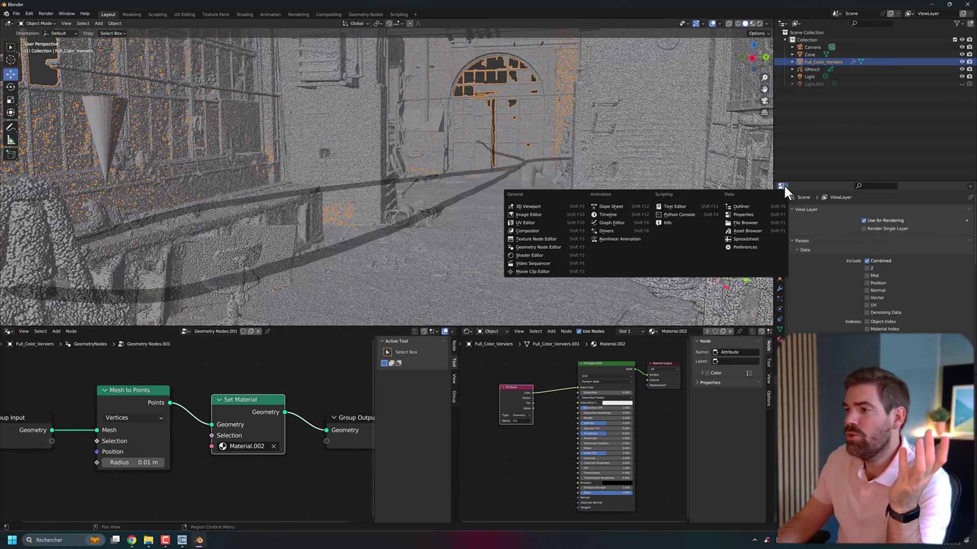
{"action": "left_click", "coordinate": [758, 214]}
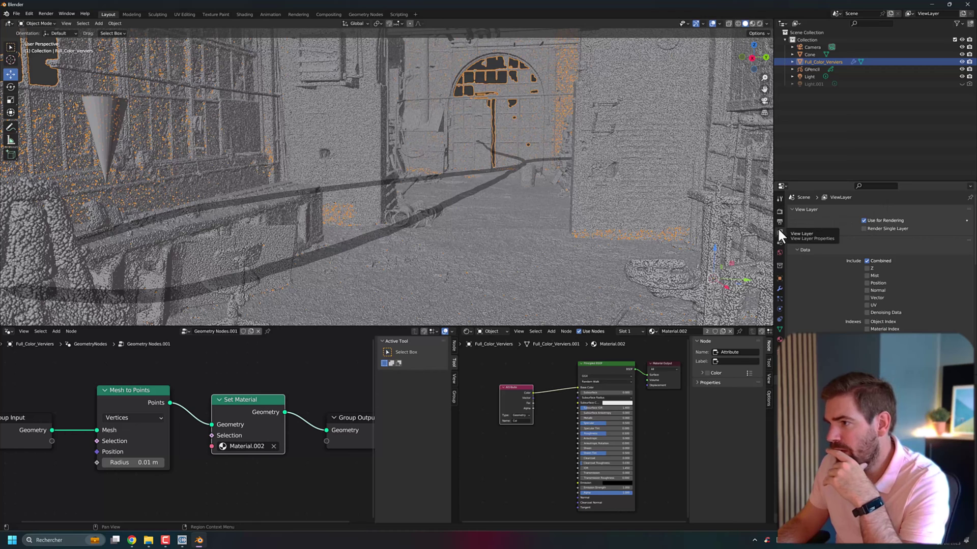
{"action": "left_click", "coordinate": [778, 200]}
{"action": "left_click", "coordinate": [779, 232]}
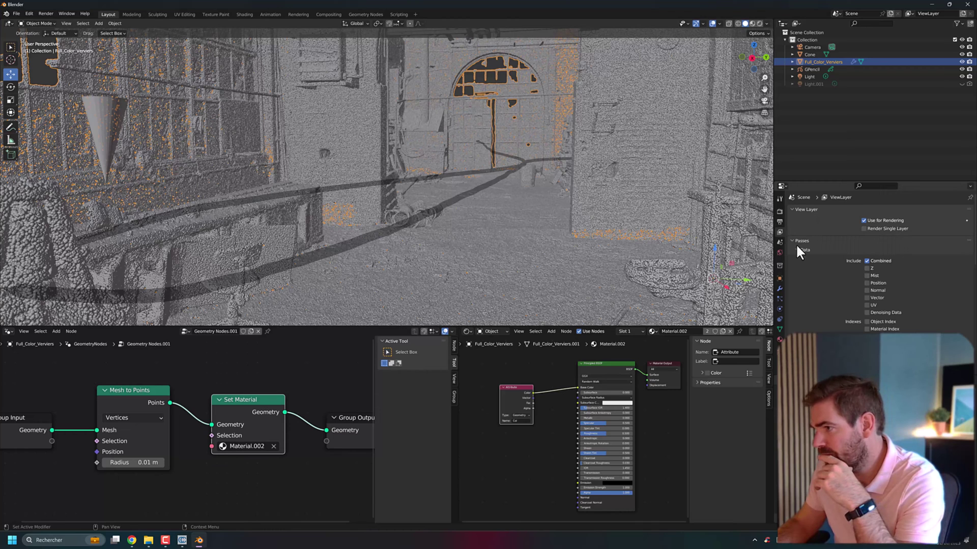
{"action": "left_click", "coordinate": [867, 268]}
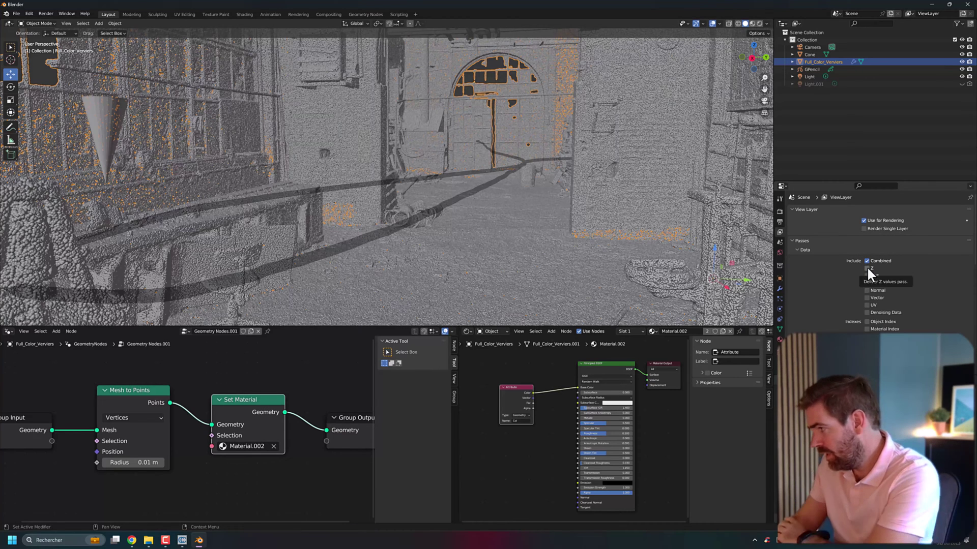
Align the camera to a solid-shaded view across the hall, framing the floor canisters and the inverted cone near the windows
{"action": "key", "text": "z"}
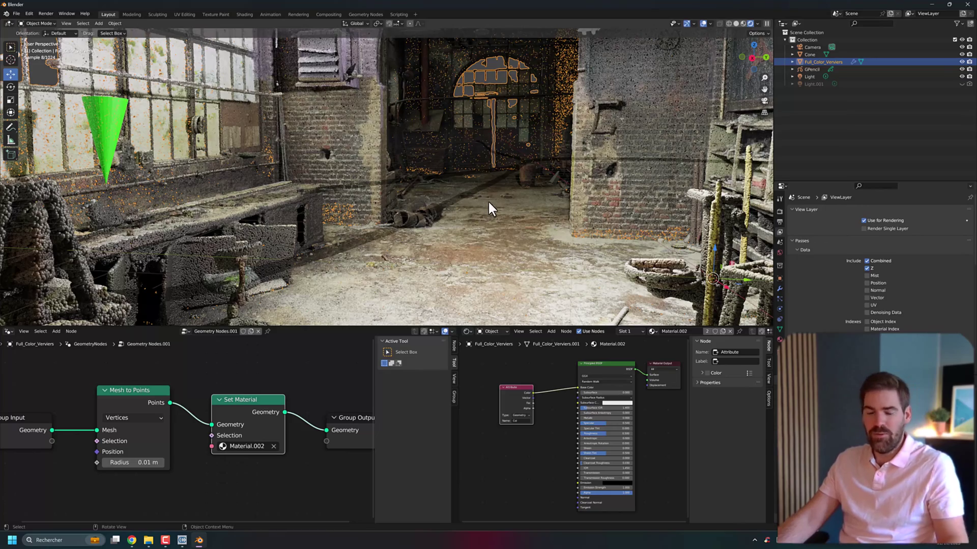
{"action": "middle_click_drag", "start_coordinate": [471, 227], "coordinate": [753, 61]}
{"action": "left_click", "coordinate": [806, 46]}
{"action": "middle_click_drag", "start_coordinate": [381, 227], "coordinate": [423, 230]}
{"action": "scroll", "coordinate": [420, 221], "scroll_direction": "up", "scroll_amount": 10}
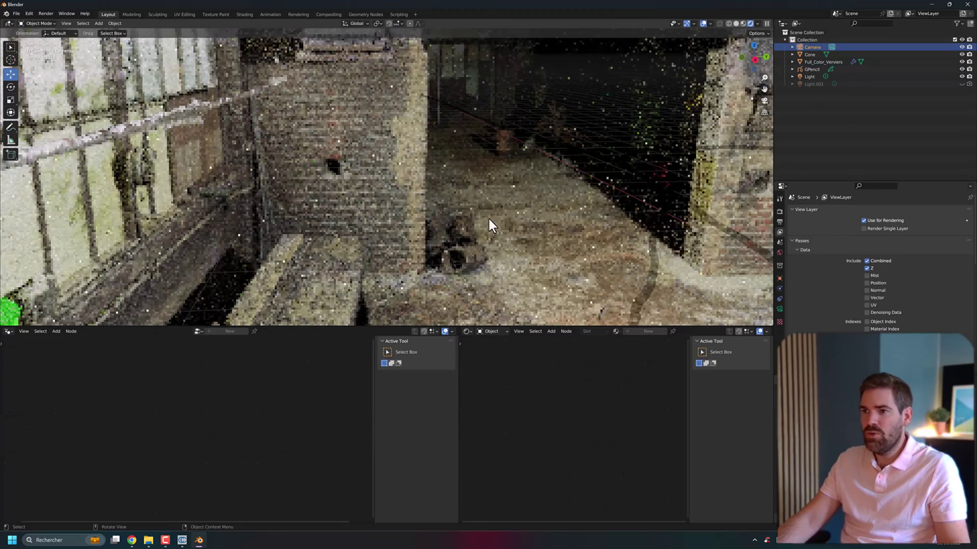
{"action": "middle_click_drag", "start_coordinate": [487, 216], "coordinate": [333, 117]}
{"action": "left_click", "coordinate": [737, 24]}
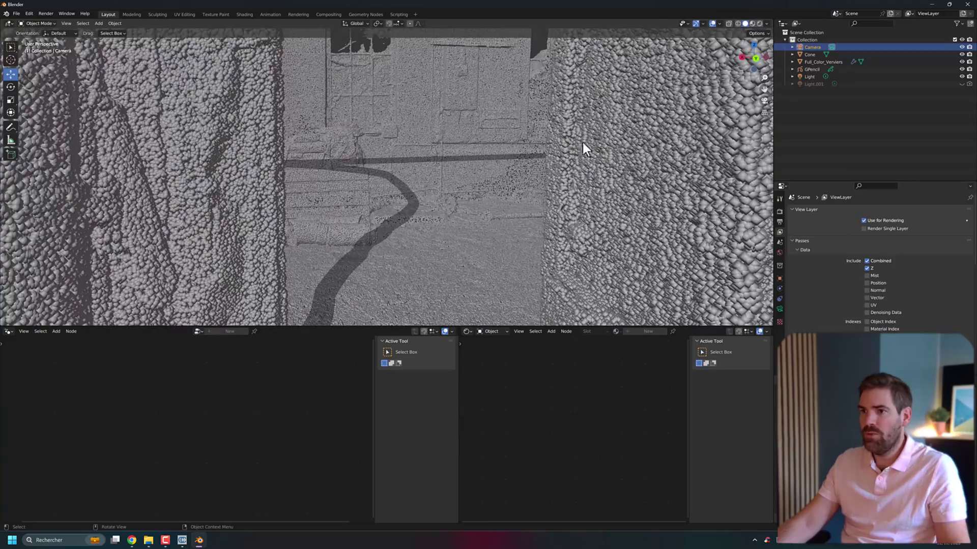
{"action": "mouse_move", "coordinate": [516, 175]}
{"action": "middle_mouse_down"}
{"action": "mouse_move", "coordinate": [450, 200]}
{"action": "mouse_move", "coordinate": [480, 206]}
{"action": "mouse_move", "coordinate": [390, 213]}
{"action": "mouse_move", "coordinate": [564, 202]}
{"action": "mouse_move", "coordinate": [534, 211]}
{"action": "mouse_move", "coordinate": [543, 208]}
{"action": "mouse_move", "coordinate": [529, 181]}
{"action": "mouse_move", "coordinate": [488, 223]}
{"action": "mouse_move", "coordinate": [483, 181]}
{"action": "mouse_move", "coordinate": [510, 188]}
{"action": "mouse_move", "coordinate": [480, 170]}
{"action": "mouse_move", "coordinate": [449, 211]}
{"action": "mouse_move", "coordinate": [606, 206]}
{"action": "mouse_move", "coordinate": [369, 190]}
{"action": "mouse_move", "coordinate": [425, 183]}
{"action": "mouse_move", "coordinate": [396, 164]}
{"action": "middle_mouse_up"}
{"action": "scroll", "coordinate": [481, 176], "scroll_direction": "up", "scroll_amount": 3}
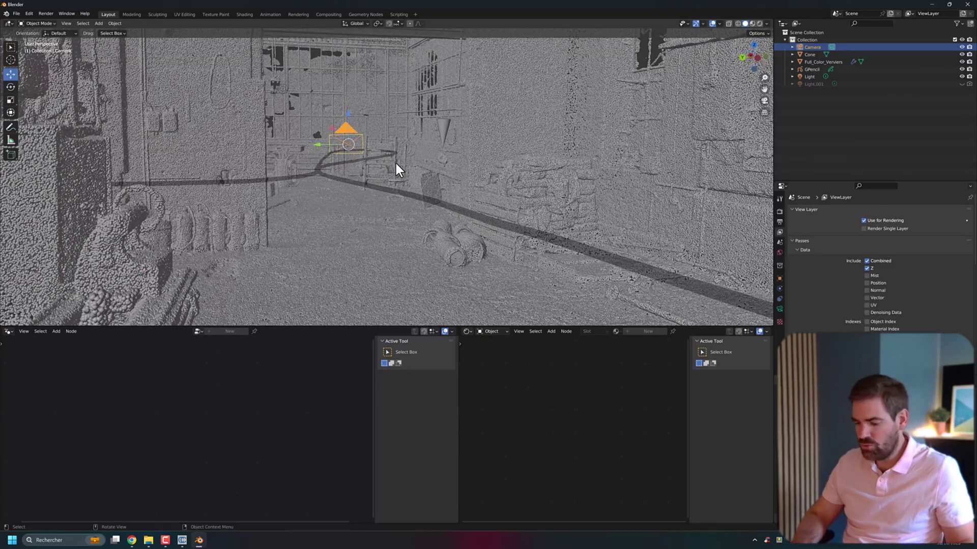
{"action": "key", "text": "KP_0"}
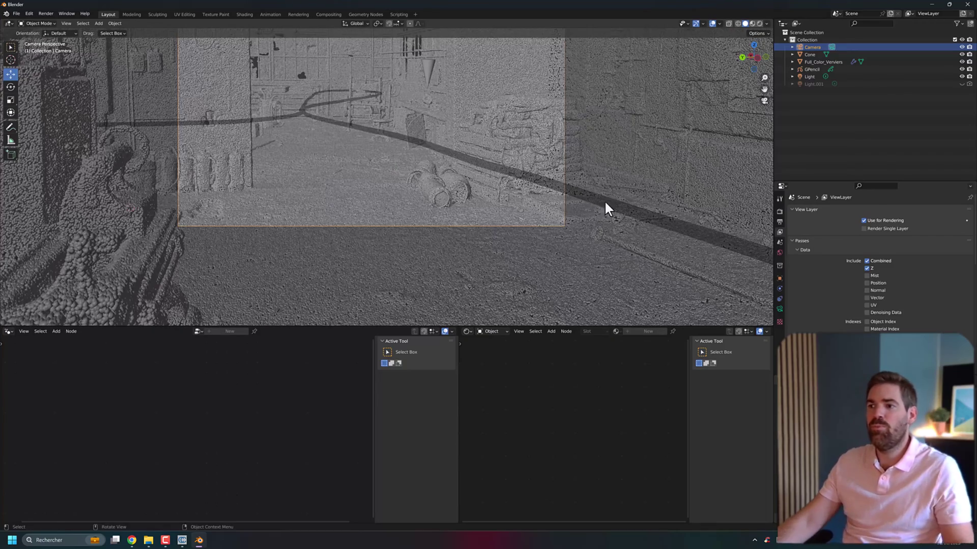
{"action": "key", "text": "KP_0"}
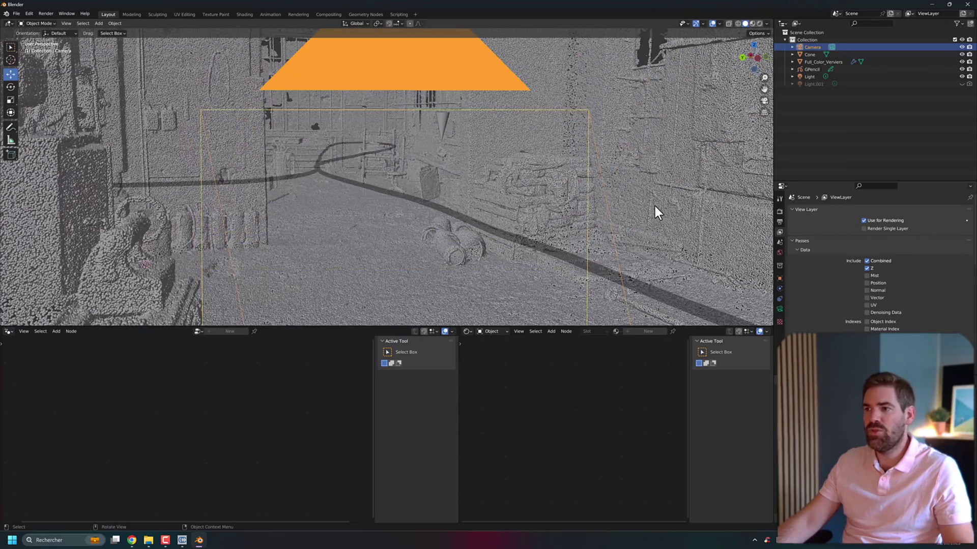
{"action": "middle_click_drag", "start_coordinate": [654, 206], "coordinate": [655, 206]}
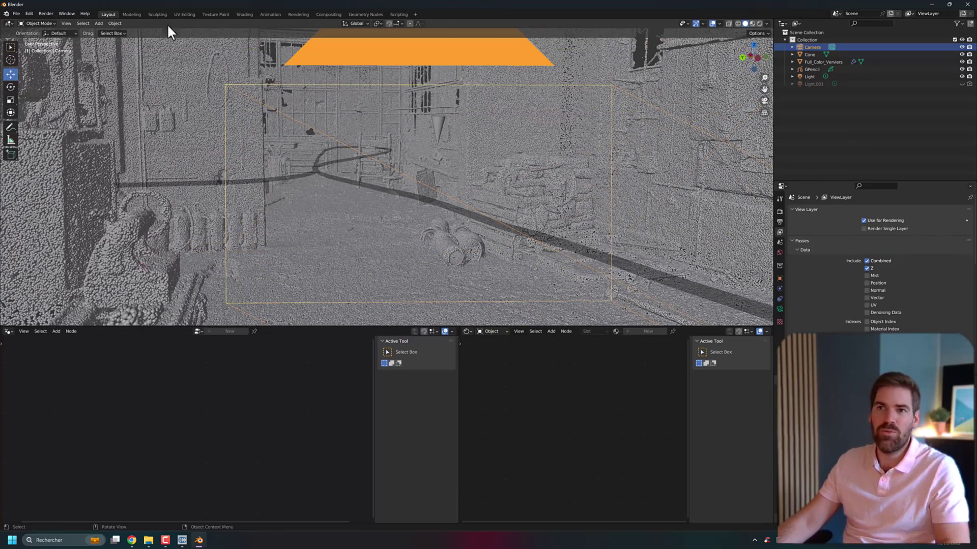
Run a test render of the still image from the repositioned camera and cancel it before completion
{"action": "left_click", "coordinate": [46, 13]}
{"action": "left_click", "coordinate": [53, 20]}
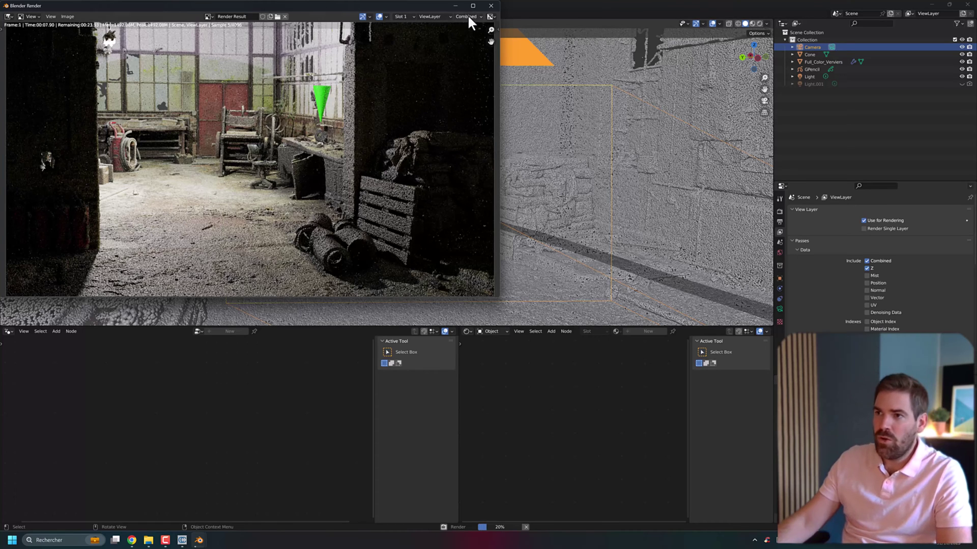
{"action": "key", "text": "Escape"}
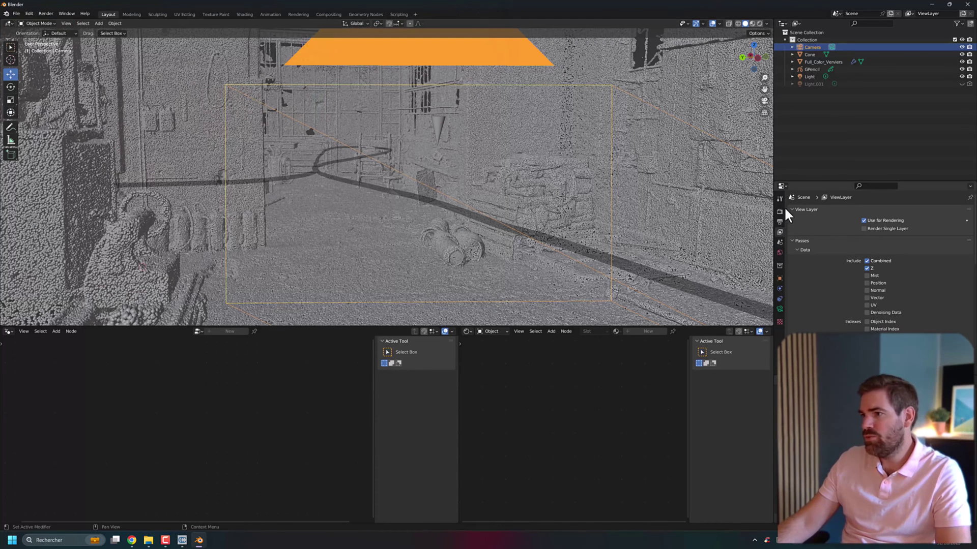
Check the scene's render settings and the available render engines, keeping Cycles selected
{"action": "left_click", "coordinate": [780, 198]}
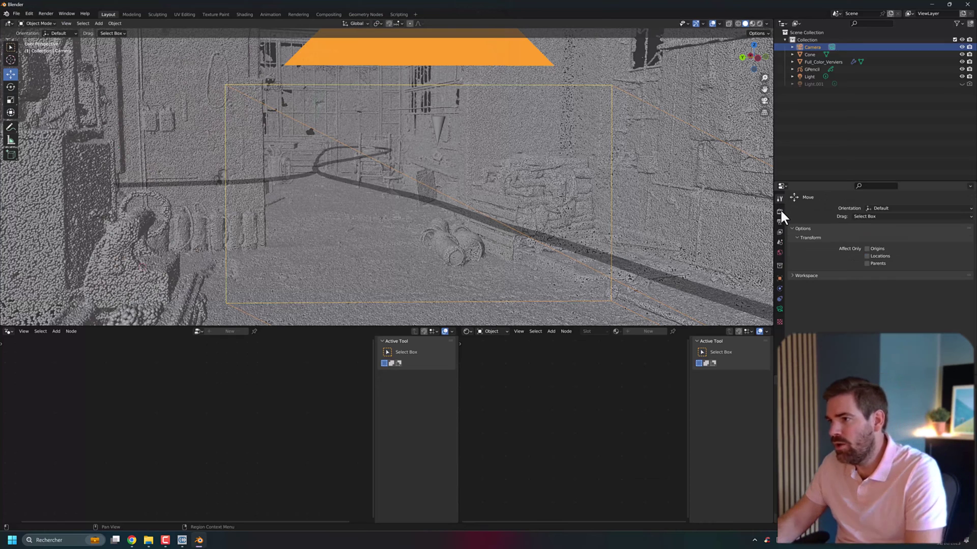
{"action": "left_click", "coordinate": [779, 211]}
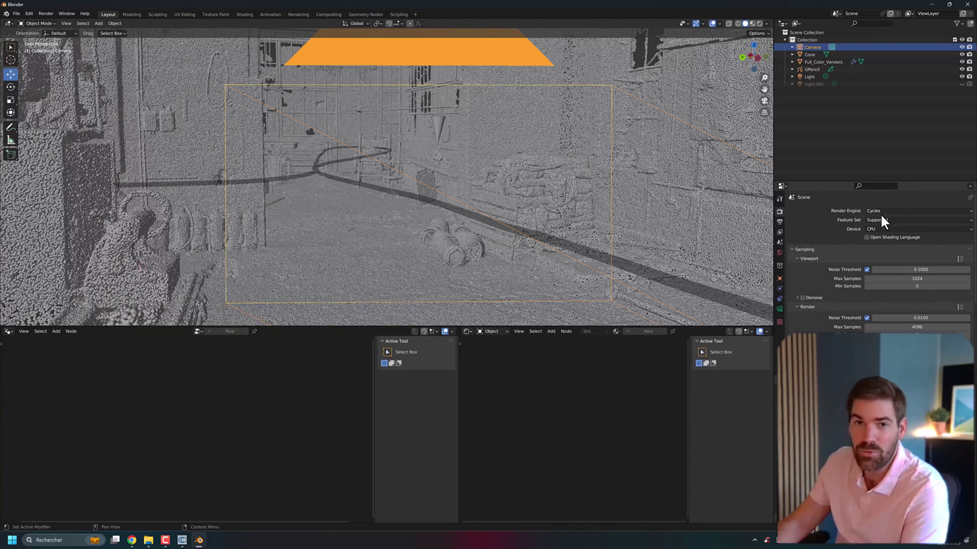
{"action": "left_click", "coordinate": [895, 211]}
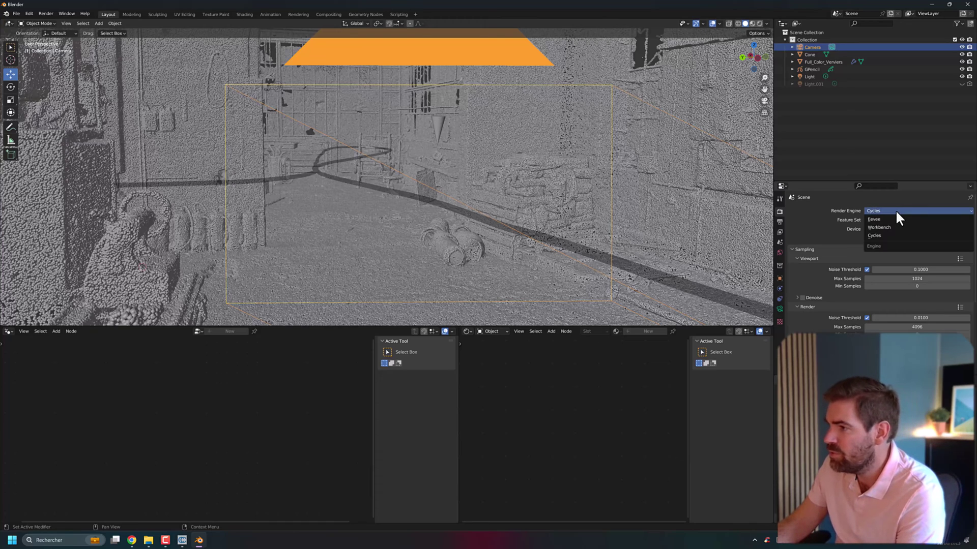
{"action": "left_click", "coordinate": [876, 211]}
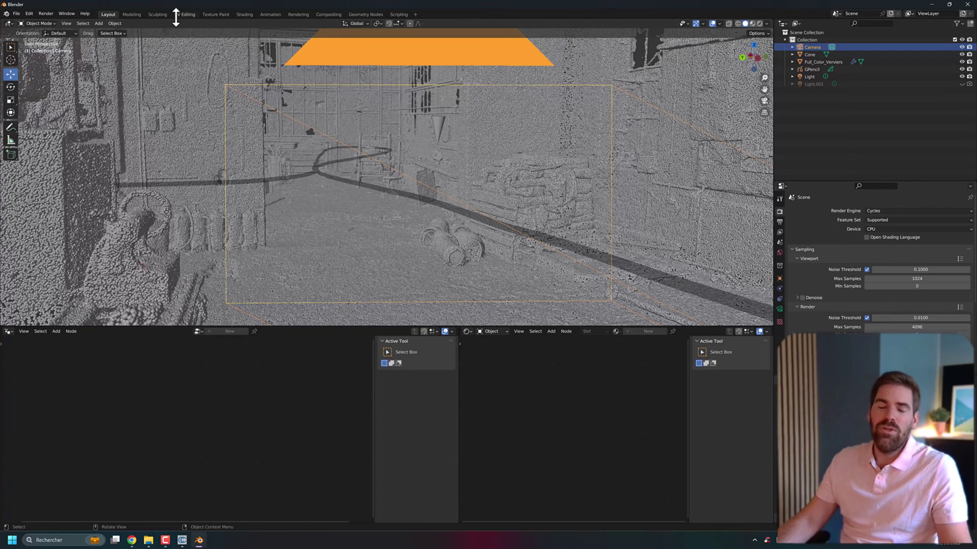
Render the still image again from the camera view using Cycles
{"action": "left_click", "coordinate": [17, 14]}
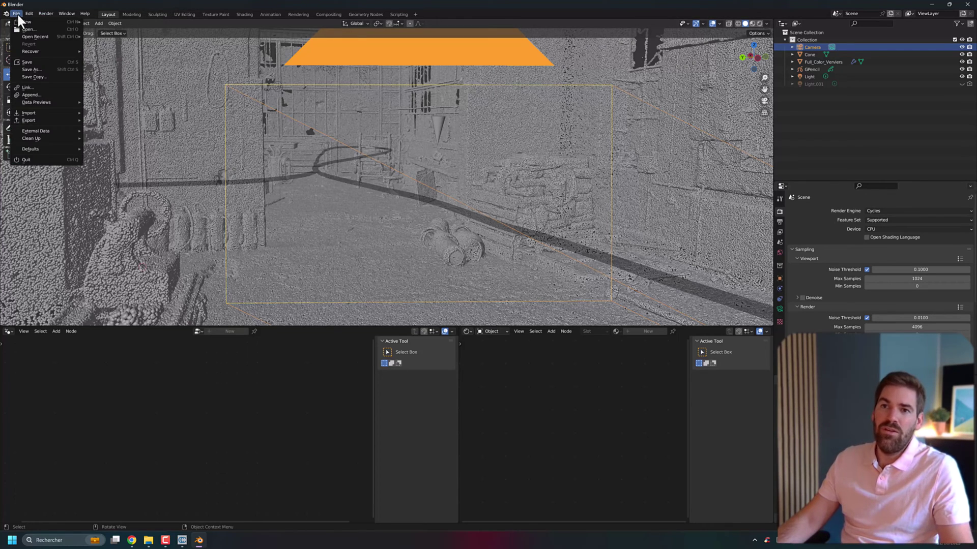
{"action": "left_click", "coordinate": [16, 11]}
{"action": "left_click", "coordinate": [46, 14]}
{"action": "left_click", "coordinate": [50, 22]}
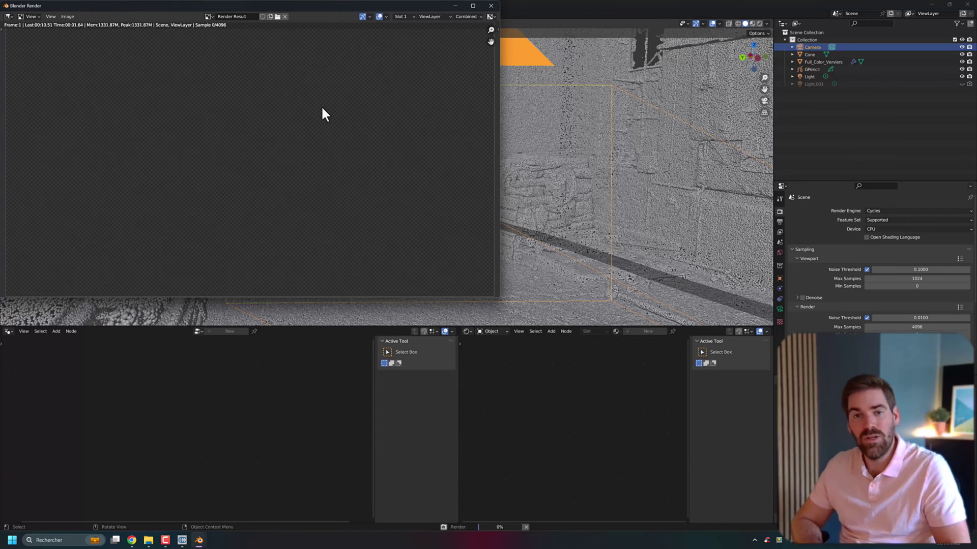